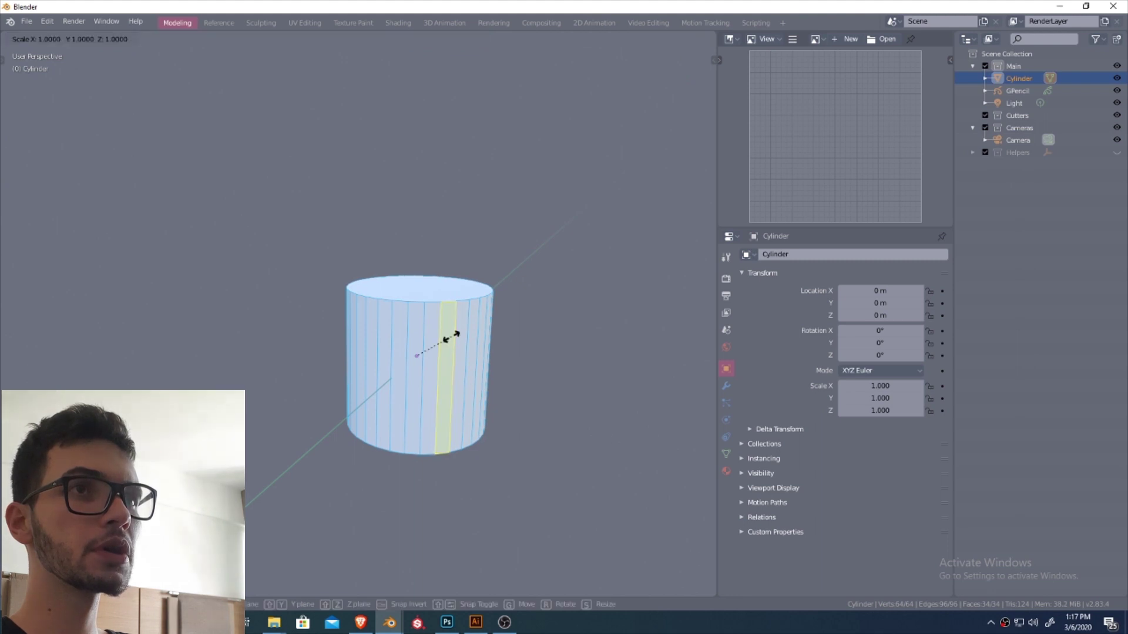
# Step: Stretch the cylinder mesh vertically into a tall column and return to Object Mode
pyautogui.click(511, 298)
pyautogui.press('Tab')
pyautogui.scroll(-2, 490, 361)
pyautogui.moveTo(490, 361)
pyautogui.mouseDown(button='middle')
pyautogui.moveTo(504, 359)
pyautogui.moveTo(476, 360)
pyautogui.mouseUp(button='middle')
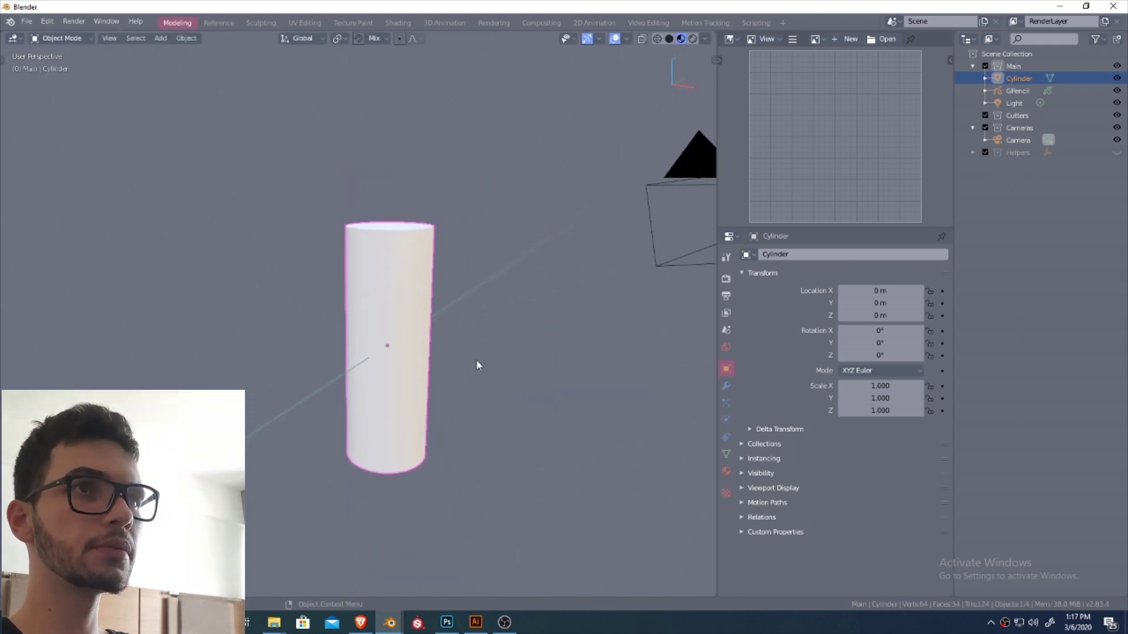
# Step: Duplicate the tall cylinder, rotate the copy 90° about the X axis so it crosses the original, and shrink it slightly
pyautogui.press('KP_3')
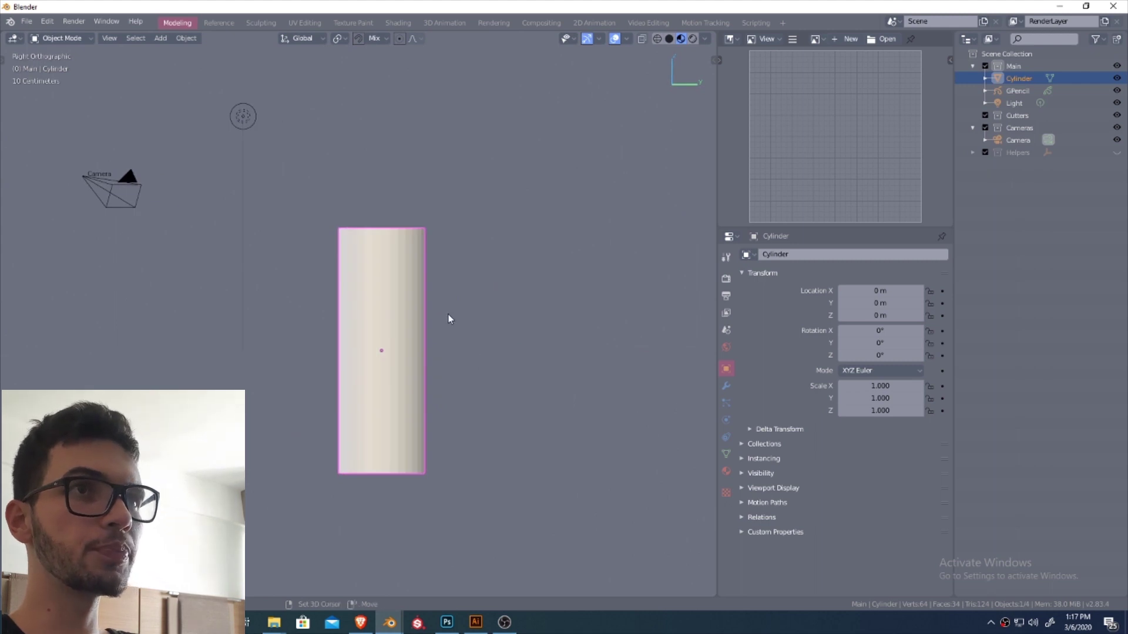
pyautogui.hotkey('shift', 'd')
pyautogui.press('r')
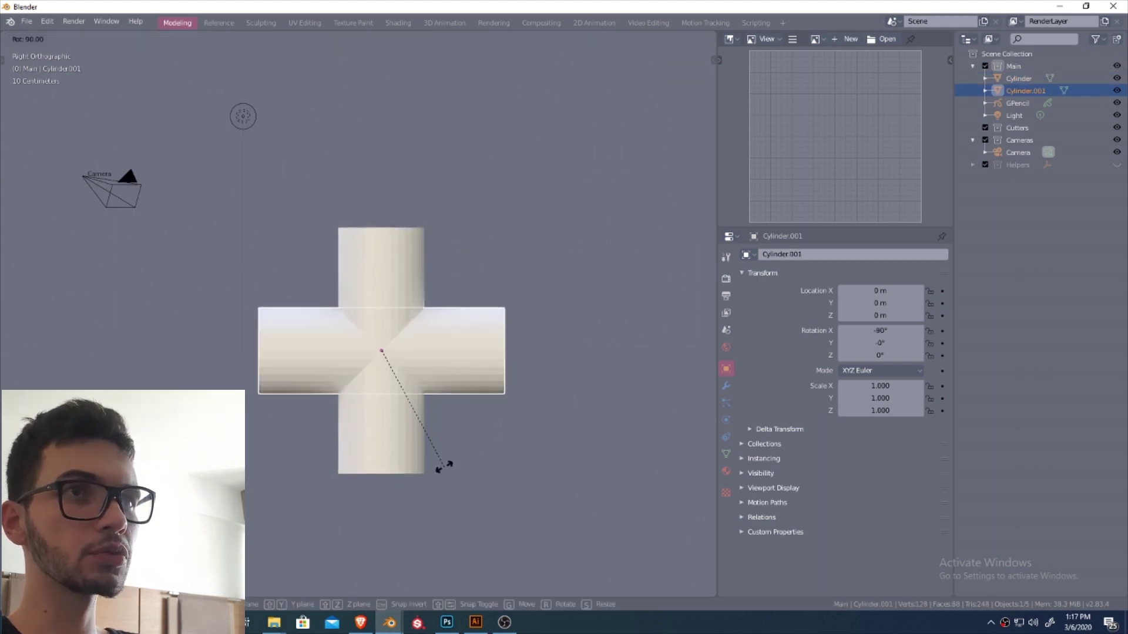
pyautogui.click(444, 465)
pyautogui.moveTo(418, 423); pyautogui.dragTo(517, 392, button='middle')
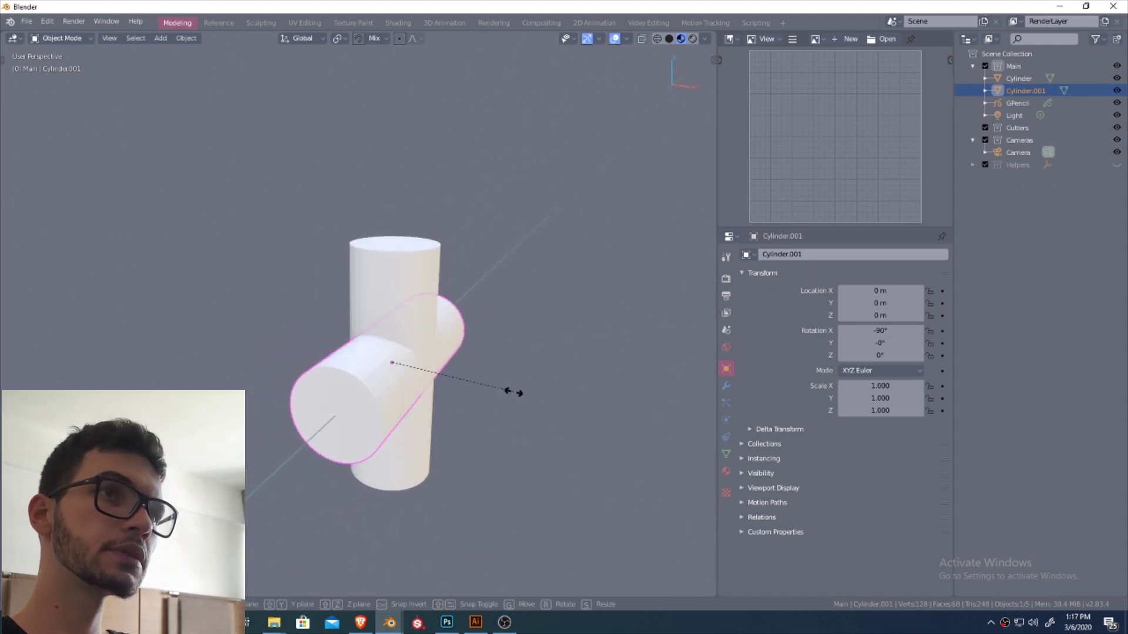
pyautogui.click(483, 386)
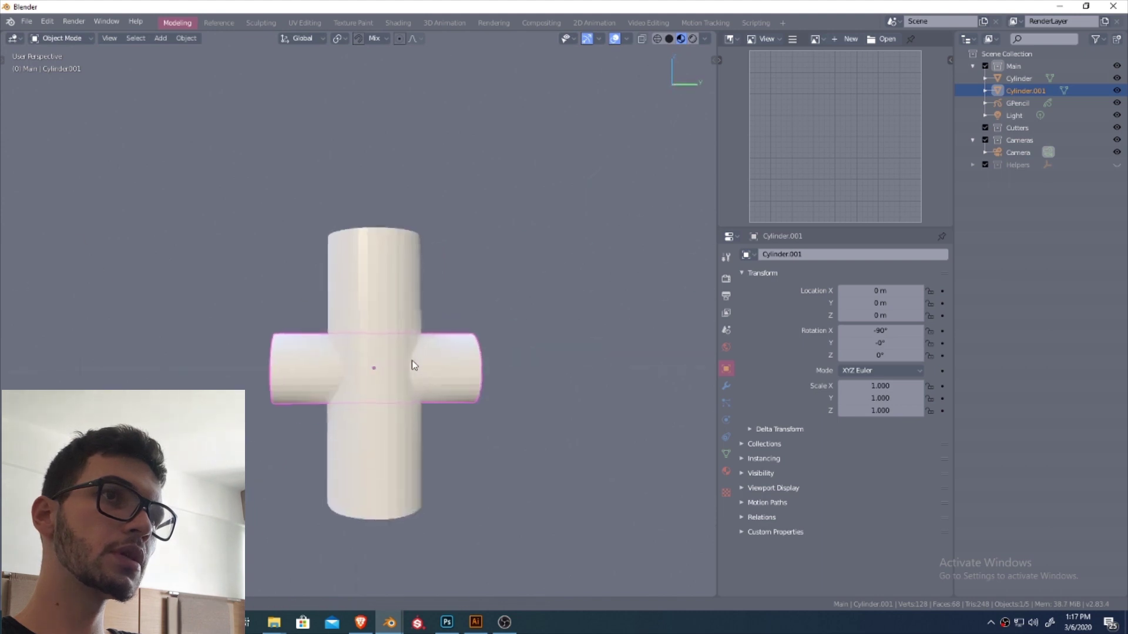
# Step: Try to rescale the horizontal cylinder, including along the global Z axis
pyautogui.moveTo(490, 358); pyautogui.dragTo(454, 358, button='middle')
pyautogui.press('s')
pyautogui.click(484, 372)
pyautogui.hotkey('ctrl', 'z')
pyautogui.scroll(3, 453, 358)
pyautogui.press('s')
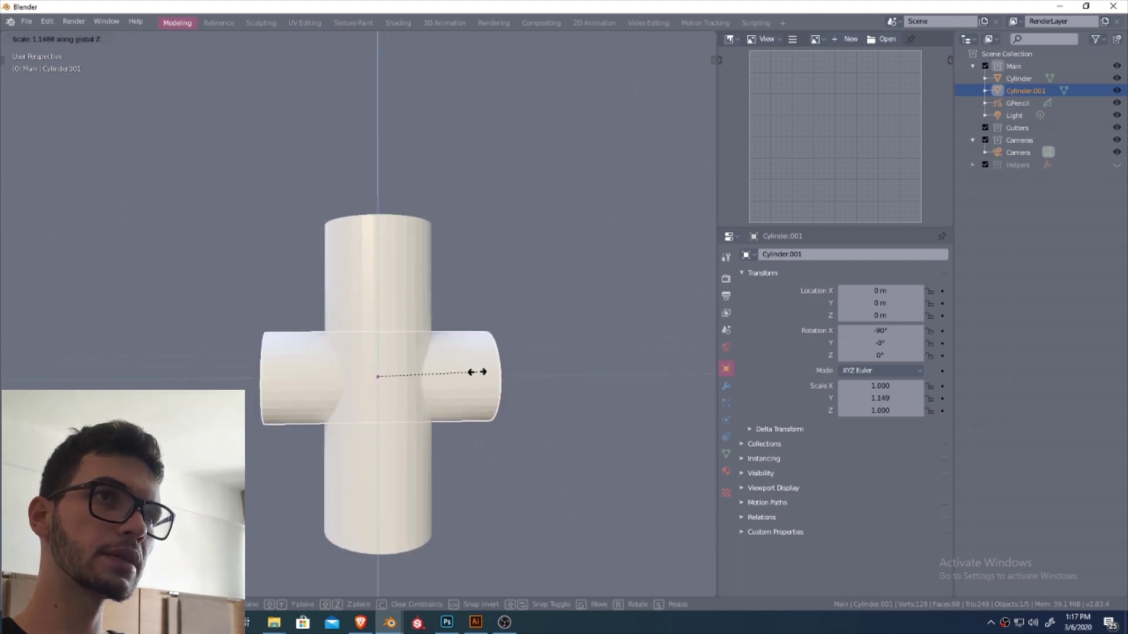
pyautogui.rightClick(468, 371)
pyautogui.press('s')
pyautogui.press('Escape')
# Step: Slice the vertical cylinder with the horizontal one using the destructive boolean Slice operation
pyautogui.moveTo(468, 370); pyautogui.dragTo(419, 329, button='middle')
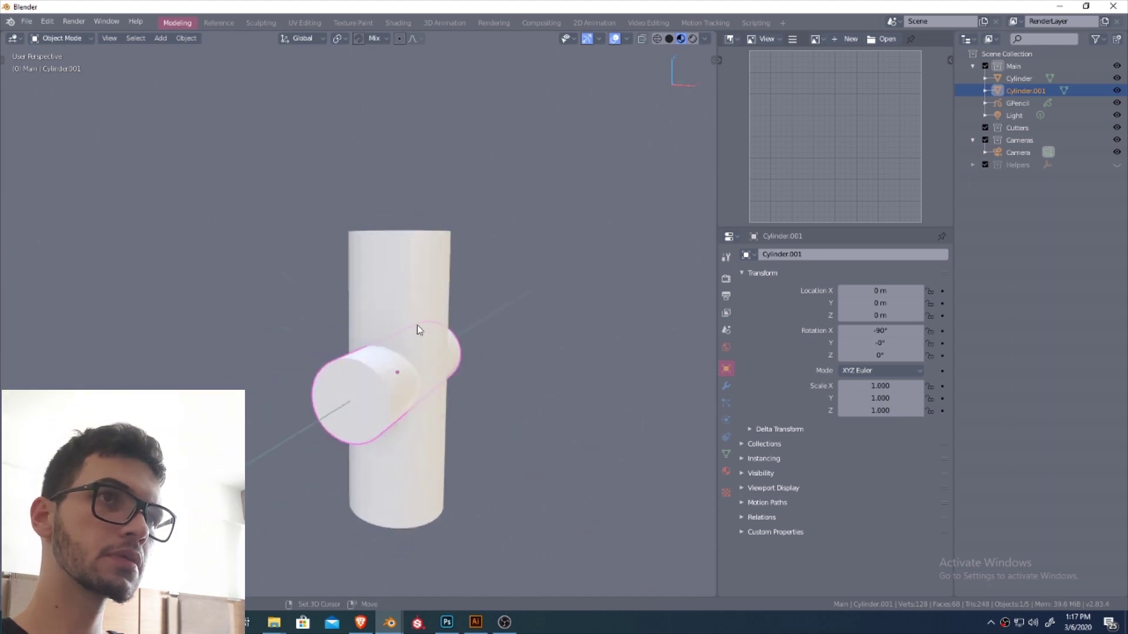
pyautogui.keyDown('shift'); pyautogui.click(420, 330); pyautogui.keyUp('shift')
pyautogui.hotkey('shift', 'ctrl', 'b')
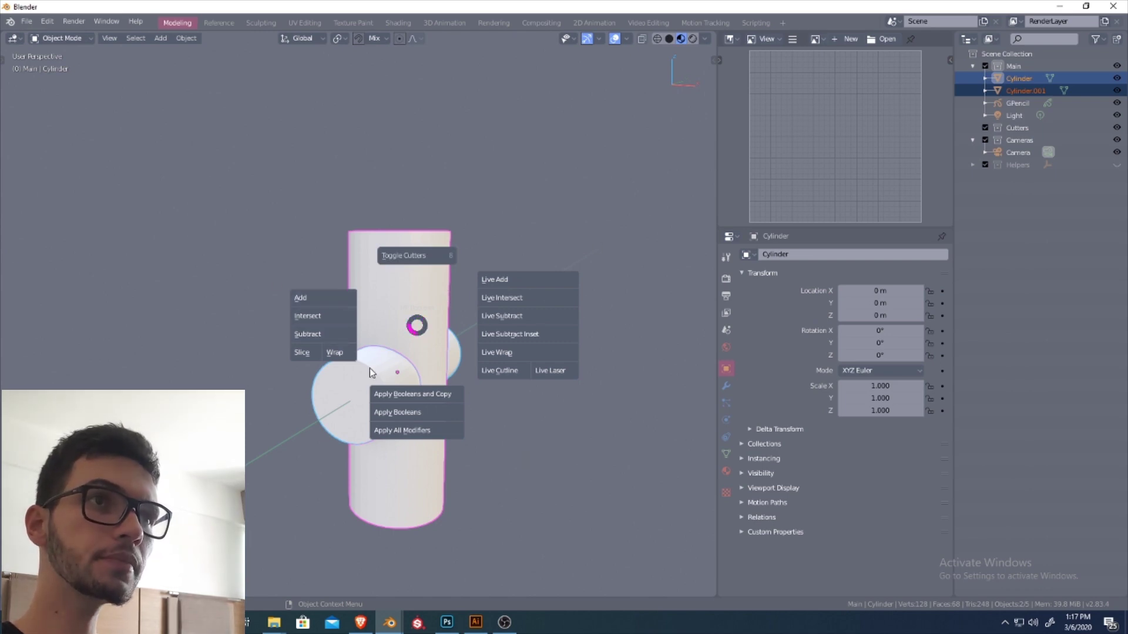
pyautogui.click(305, 357)
# Step: Try insetting the circular faces cut into the cylinder at different thicknesses
pyautogui.moveTo(461, 390); pyautogui.dragTo(441, 327, button='middle')
pyautogui.scroll(2, 469, 378)
pyautogui.scroll(1, 469, 376)
pyautogui.moveTo(446, 329); pyautogui.dragTo(437, 384, button='middle')
pyautogui.scroll(-1, 457, 337)
pyautogui.scroll(2, 452, 354)
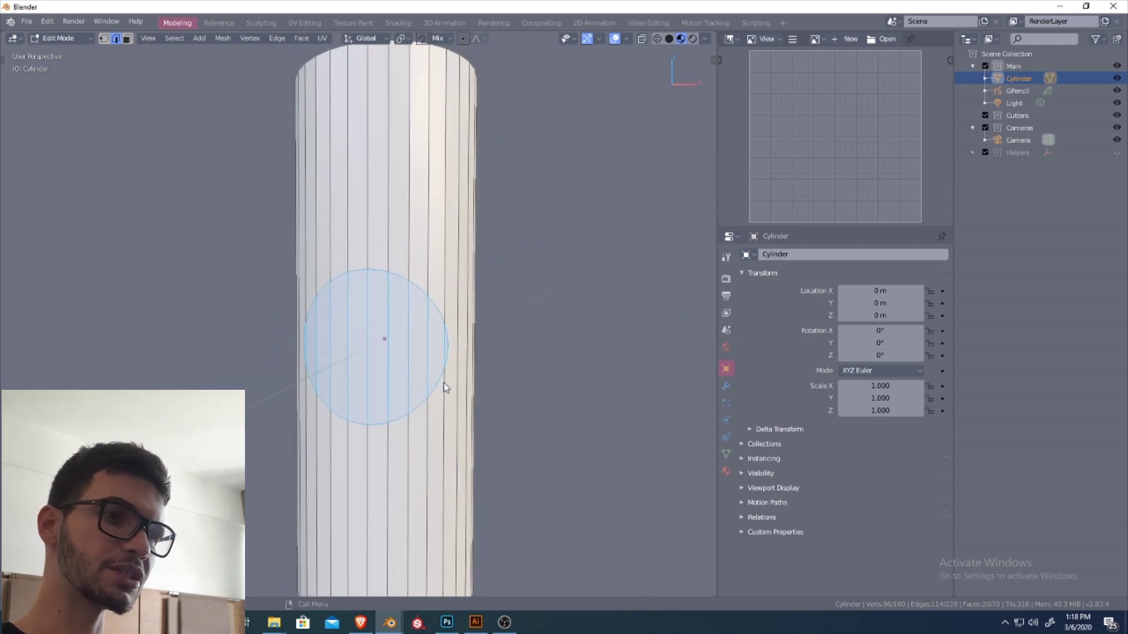
pyautogui.press('i')
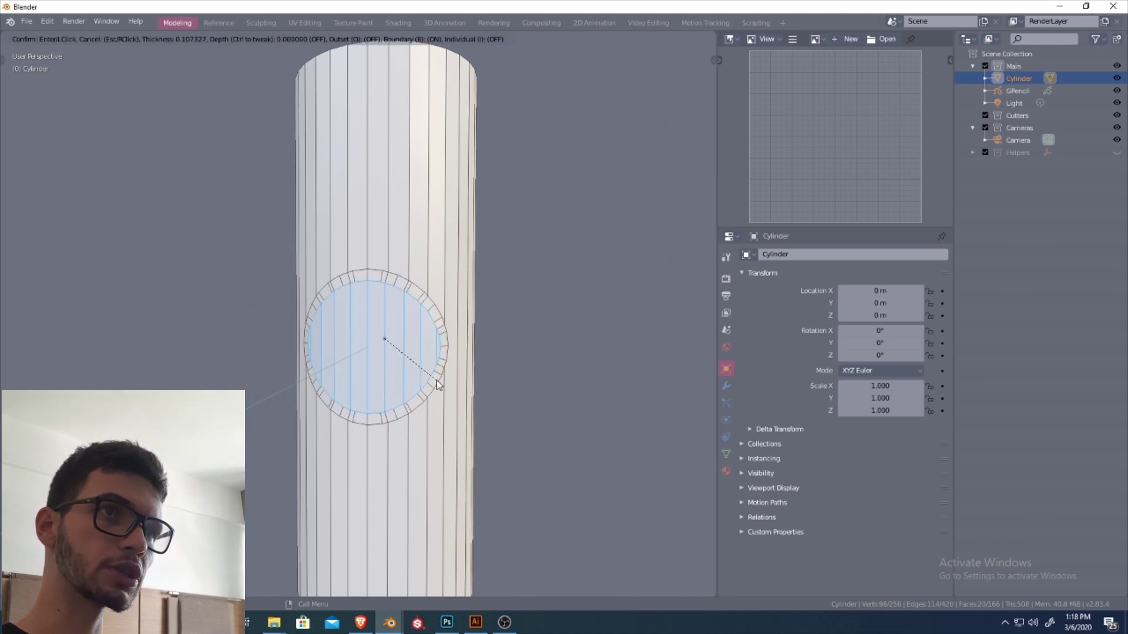
pyautogui.click(436, 379)
pyautogui.scroll(-3, 436, 379)
pyautogui.moveTo(418, 411); pyautogui.dragTo(447, 355, button='middle')
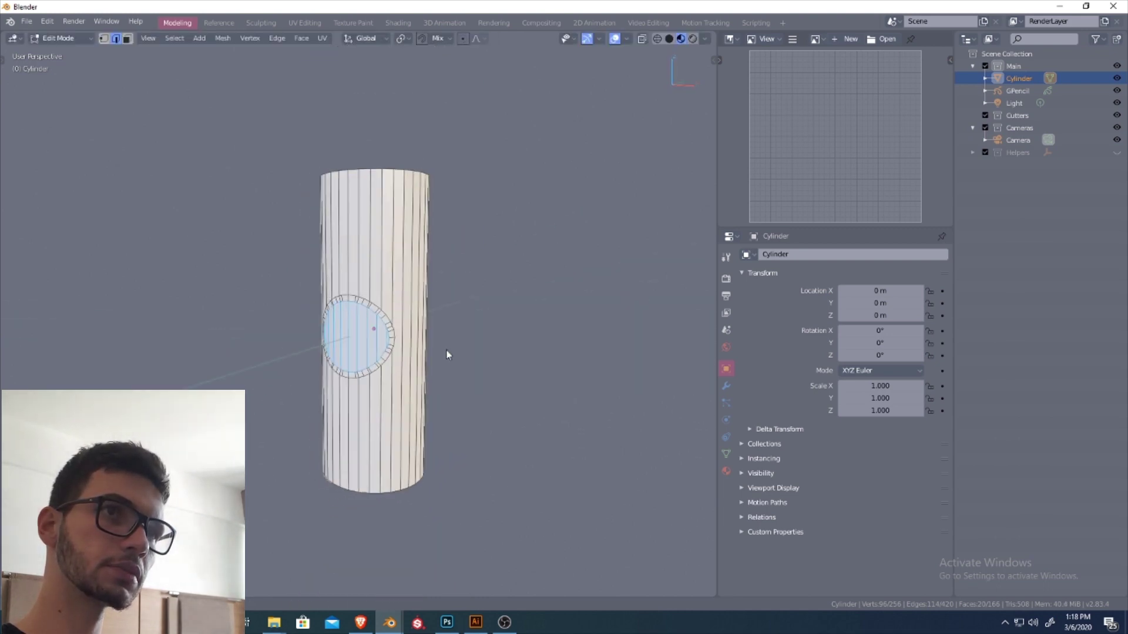
pyautogui.scroll(5, 446, 355)
pyautogui.hotkey('ctrl', 'z')
pyautogui.moveTo(436, 358); pyautogui.dragTo(355, 378, button='middle')
pyautogui.scroll(-4, 448, 355)
pyautogui.moveTo(448, 354); pyautogui.dragTo(485, 350, button='middle')
pyautogui.press('i')
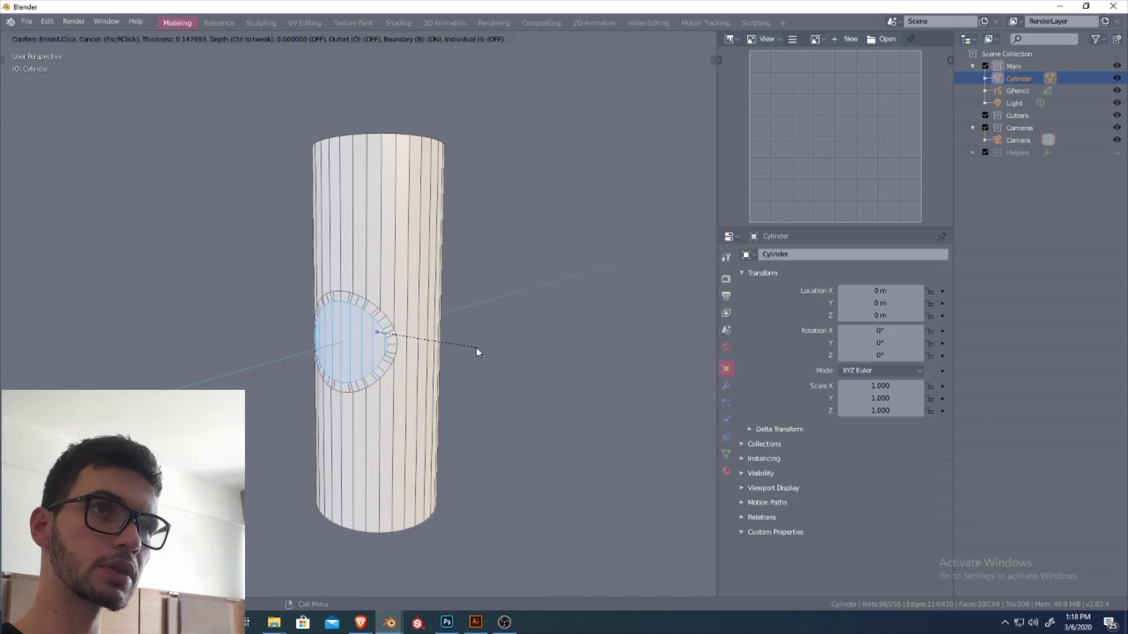
pyautogui.click(454, 353)
pyautogui.moveTo(453, 357); pyautogui.dragTo(508, 370, button='middle')
pyautogui.hotkey('ctrl', 'z')
# Step: Inset the circular faces on the cylinder by a thickness of about 0.13
pyautogui.press('i')
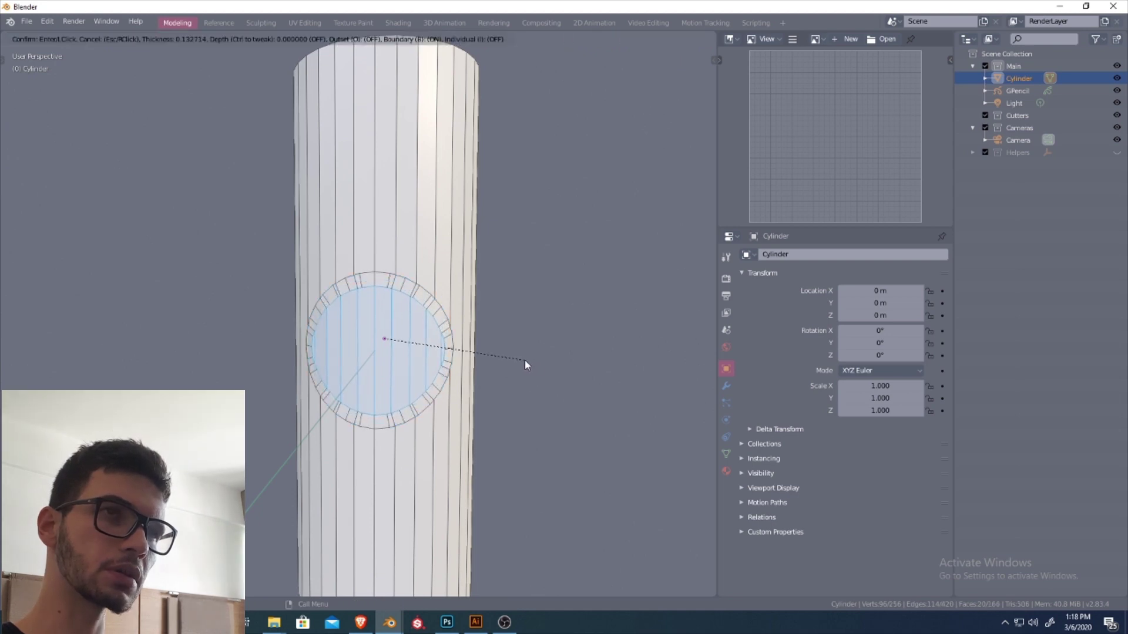
pyautogui.click(524, 361)
pyautogui.moveTo(524, 360); pyautogui.dragTo(518, 355, button='middle')
# Step: Dissolve the redundant short edges crossing the upper-right arc of the inset ring
pyautogui.press('Tab')
pyautogui.click(537, 294)
pyautogui.scroll(2, 450, 329)
pyautogui.scroll(-4, 445, 333)
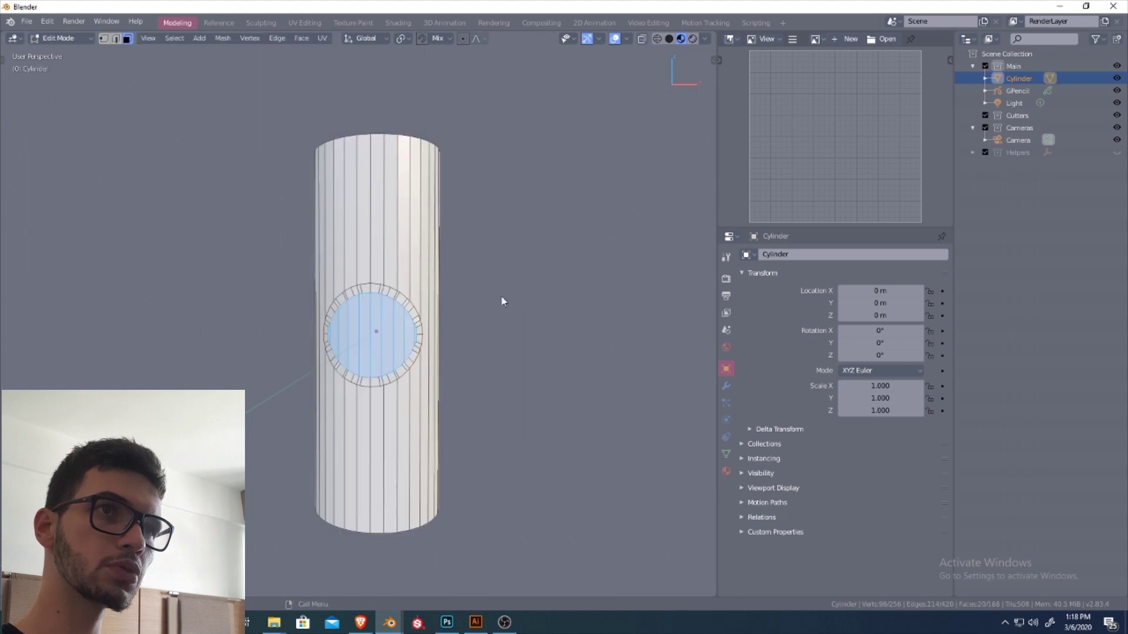
pyautogui.scroll(3, 398, 322)
pyautogui.scroll(2, 420, 292)
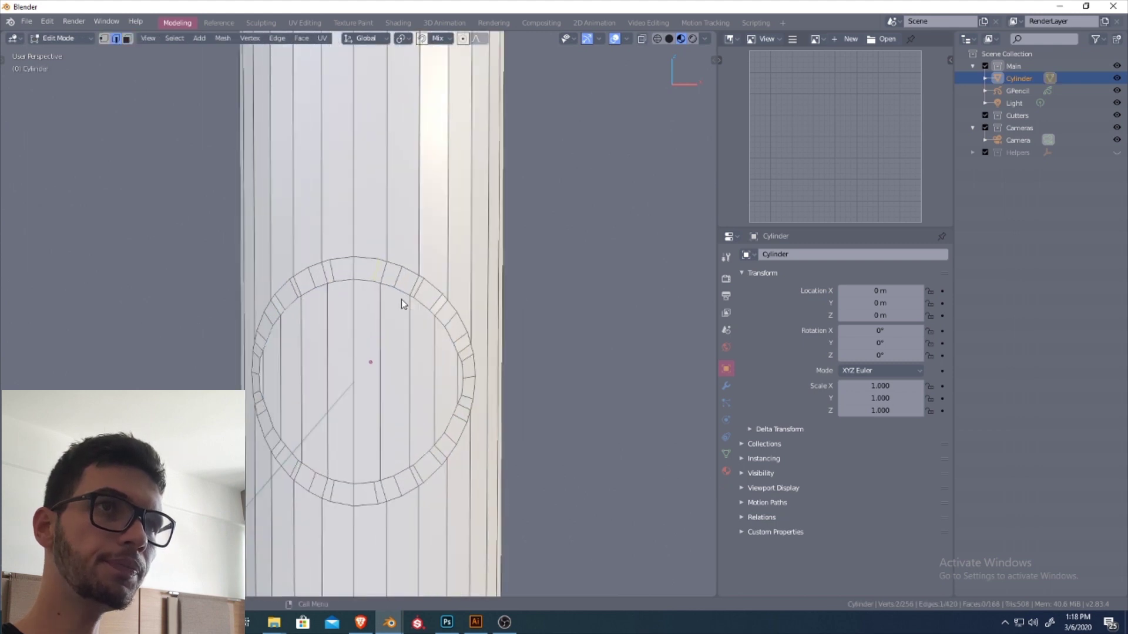
pyautogui.keyDown('shift'); pyautogui.moveTo(452, 302); pyautogui.dragTo(424, 288, button='middle'); pyautogui.keyUp('shift')
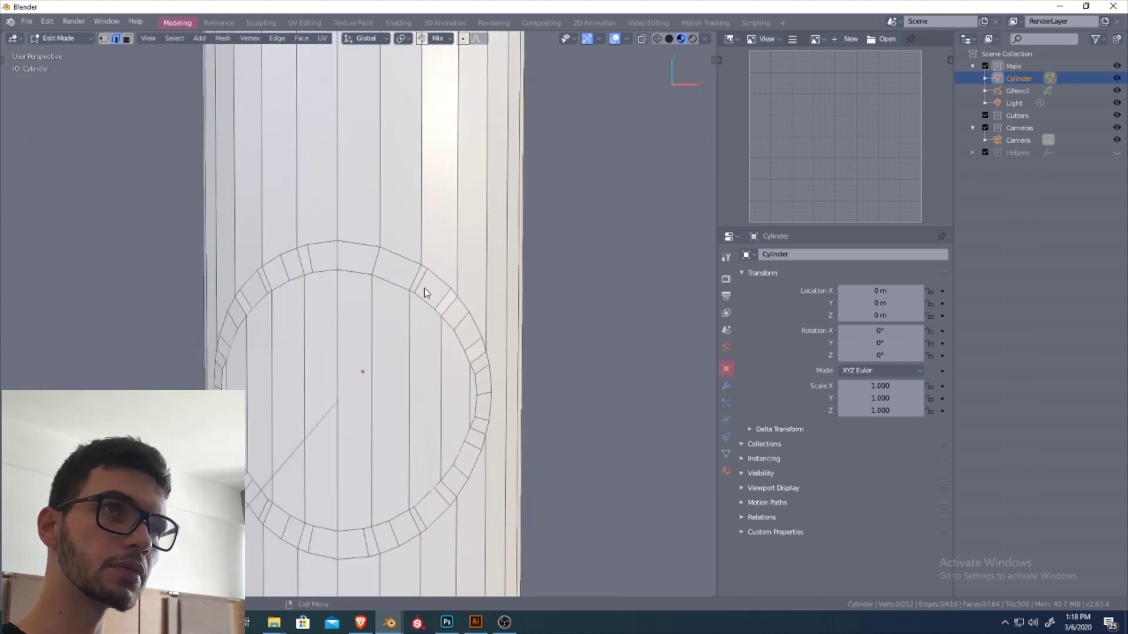
pyautogui.hotkey('ctrl', 'x')
pyautogui.moveTo(482, 353); pyautogui.dragTo(434, 329, button='middle')
pyautogui.scroll(-1, 473, 338)
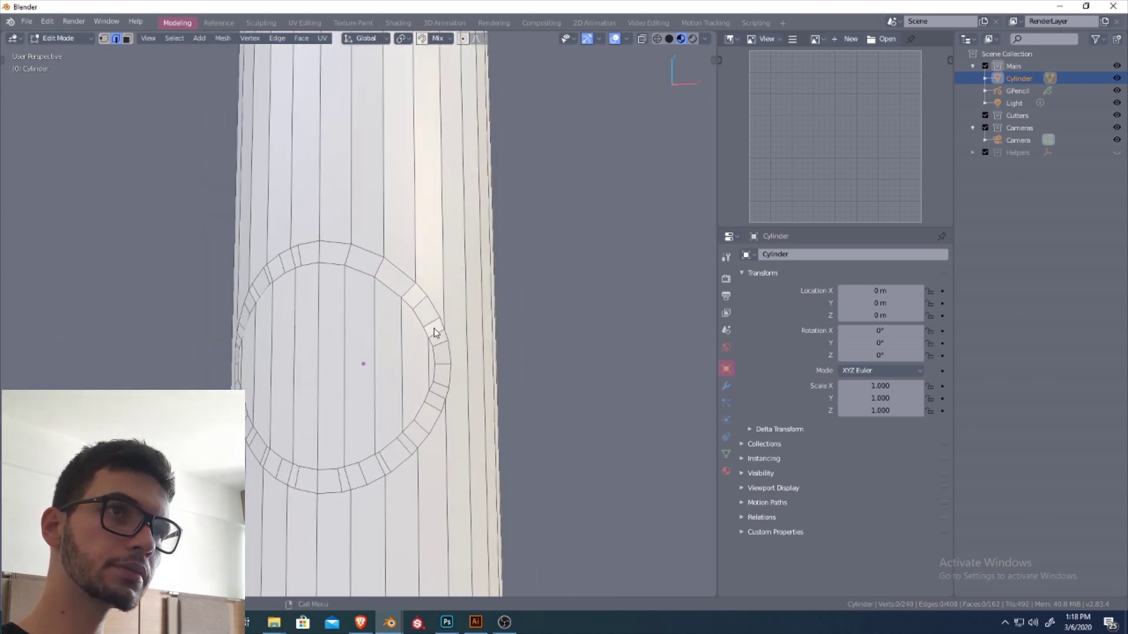
pyautogui.scroll(1, 434, 333)
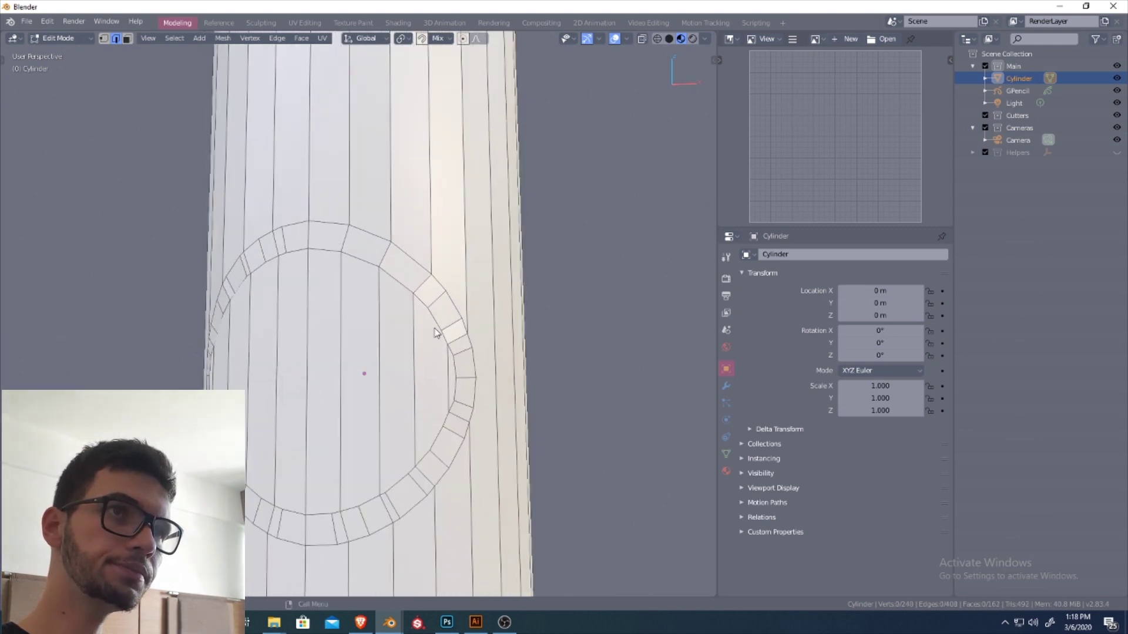
pyautogui.moveTo(305, 259); pyautogui.dragTo(313, 273, button='middle')
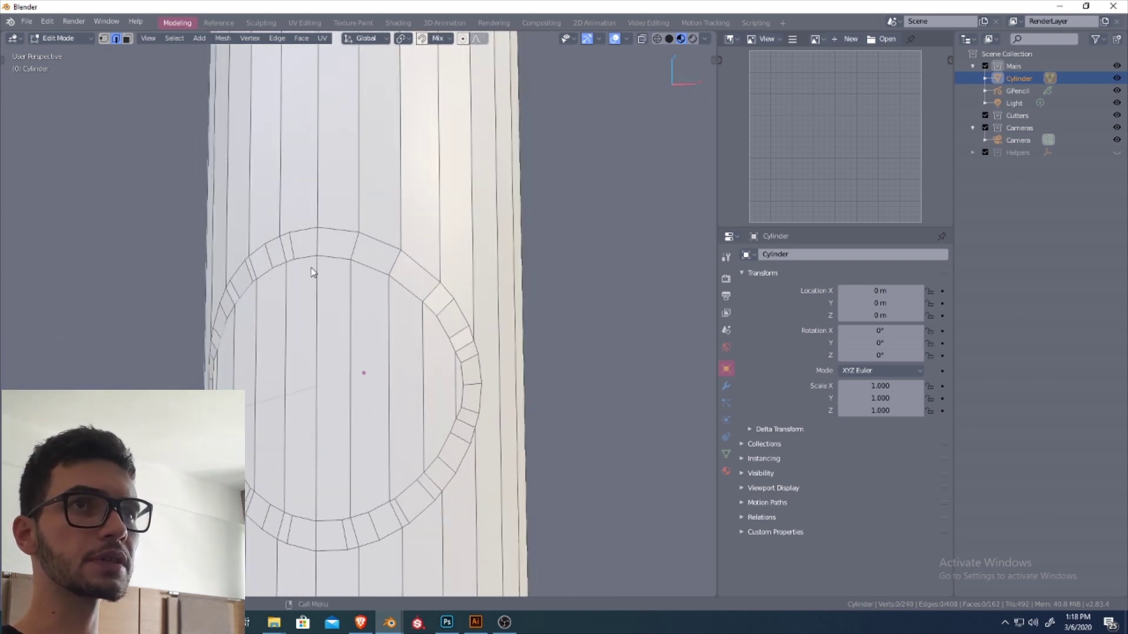
# Step: Select the whole mesh and symmetrize it across X and Z to mirror the cleaned ring quarter
pyautogui.press('Tab')
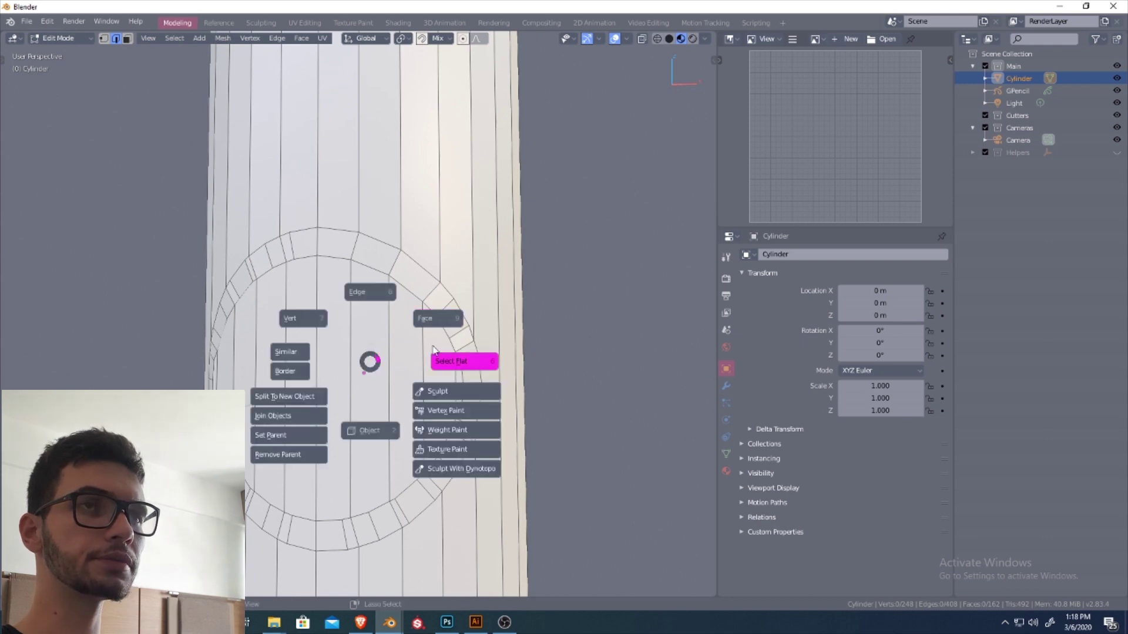
pyautogui.click(458, 340)
pyautogui.press('Tab')
pyautogui.click(393, 408)
pyautogui.press('Tab')
pyautogui.click(439, 327)
pyautogui.moveTo(424, 340); pyautogui.dragTo(383, 358, button='middle')
pyautogui.hotkey('shift', 'x')
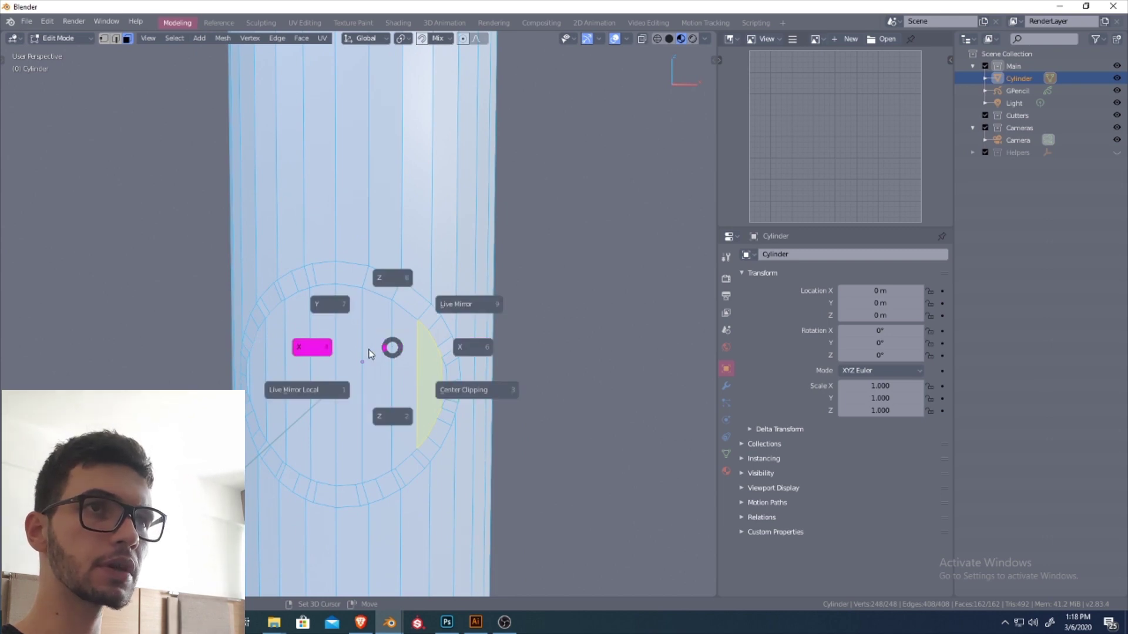
pyautogui.click(327, 349)
pyautogui.hotkey('alt', 'x')
pyautogui.click(372, 394)
pyautogui.click(529, 360)
pyautogui.moveTo(387, 385)
pyautogui.mouseDown(button='middle')
pyautogui.moveTo(402, 369)
pyautogui.moveTo(383, 387)
pyautogui.mouseUp(button='middle')
# Step: Dissolve an extra short edge crossing the right side of the inset ring
pyautogui.hotkey('ctrl', 'Tab')
pyautogui.click(386, 314)
pyautogui.click(459, 313)
pyautogui.moveTo(459, 312); pyautogui.dragTo(415, 300, button='middle')
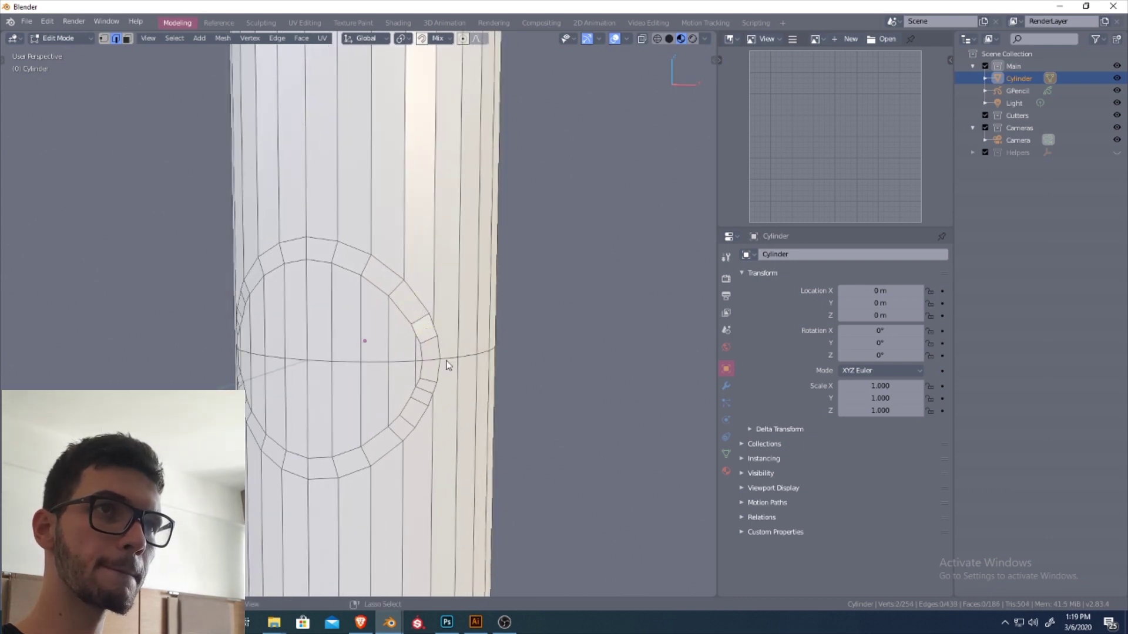
pyautogui.moveTo(414, 350); pyautogui.dragTo(483, 313, button='middle')
pyautogui.press('j')
pyautogui.scroll(2, 432, 345)
pyautogui.click(448, 334)
pyautogui.hotkey('ctrl', 'x')
# Step: Slide a cross edge along the right side of the inset ring
pyautogui.scroll(-1, 457, 344)
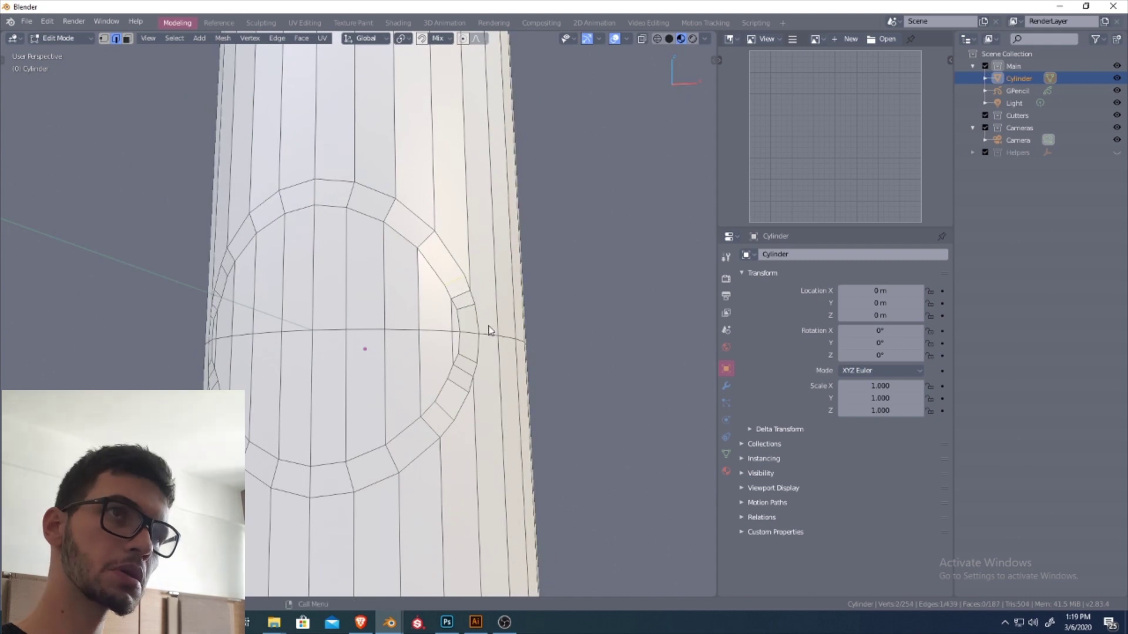
pyautogui.press('g')
pyautogui.press('g')
pyautogui.click(465, 301)
# Step: Select the entire mesh, symmetrize it along two axes to copy the ring cleanup, and return to Object Mode
pyautogui.scroll(-1, 477, 327)
pyautogui.moveTo(481, 337); pyautogui.dragTo(420, 377, button='middle')
pyautogui.press('3')
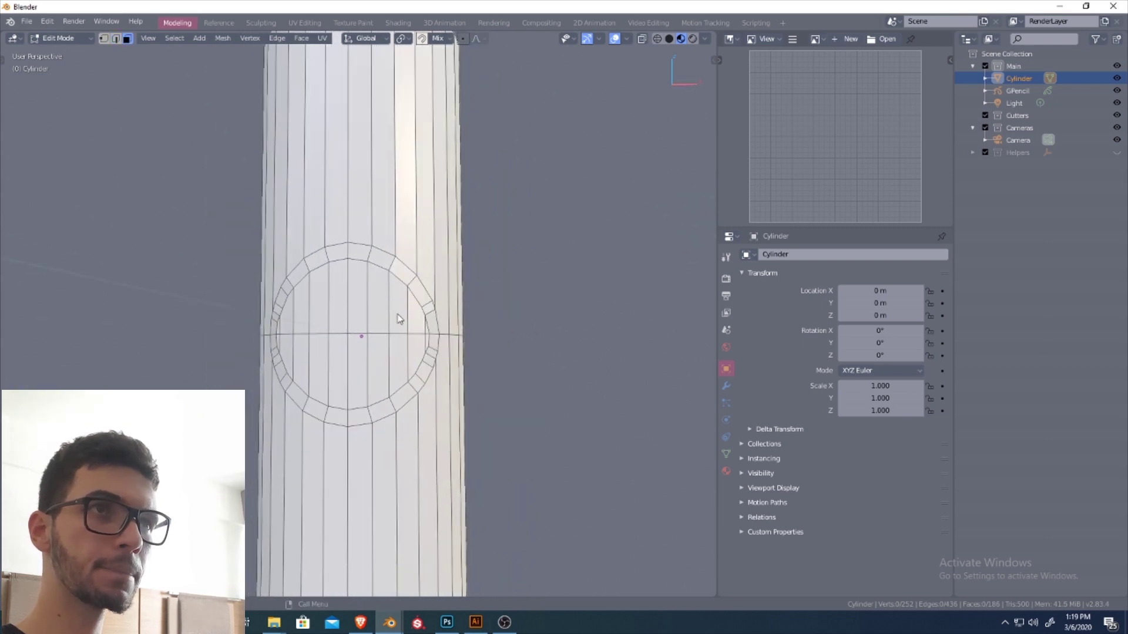
pyautogui.click(396, 316)
pyautogui.press('a')
pyautogui.press('m')
pyautogui.hotkey('alt', 'x')
pyautogui.click(383, 377)
pyautogui.moveTo(381, 339); pyautogui.dragTo(498, 312, button='middle')
pyautogui.hotkey('shift', 'x')
pyautogui.click(266, 303)
pyautogui.press('Tab')
pyautogui.moveTo(508, 434); pyautogui.dragTo(511, 415, button='middle')
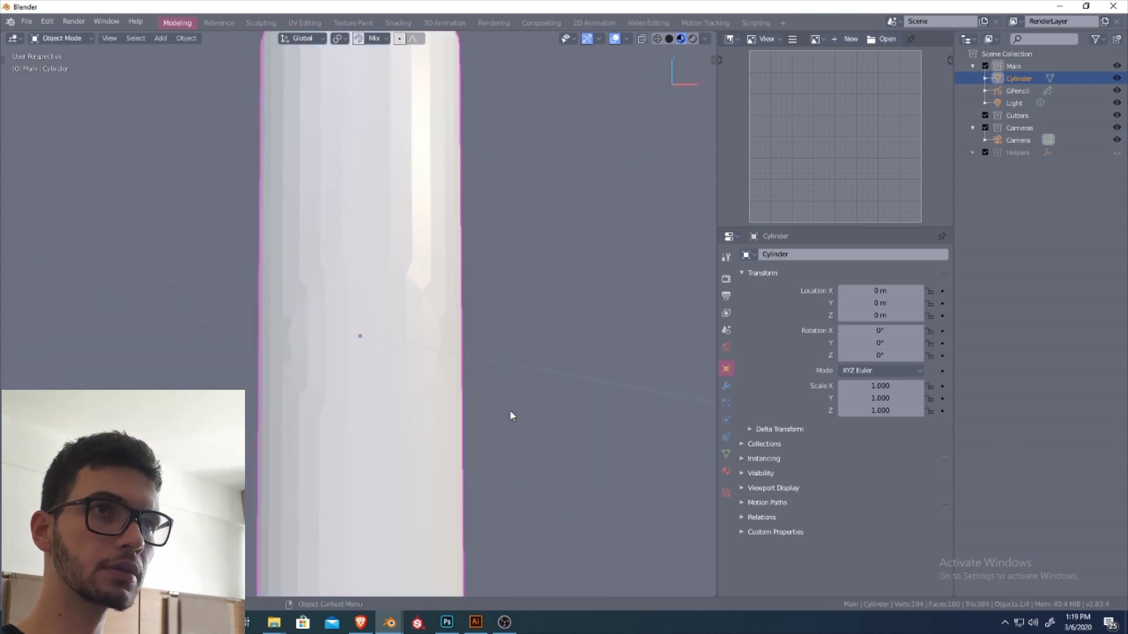
# Step: Return the cylinder to Edit Mode with edge selection active
pyautogui.press('Tab')
pyautogui.scroll(2, 418, 356)
pyautogui.hotkey('ctrl', 'Tab')
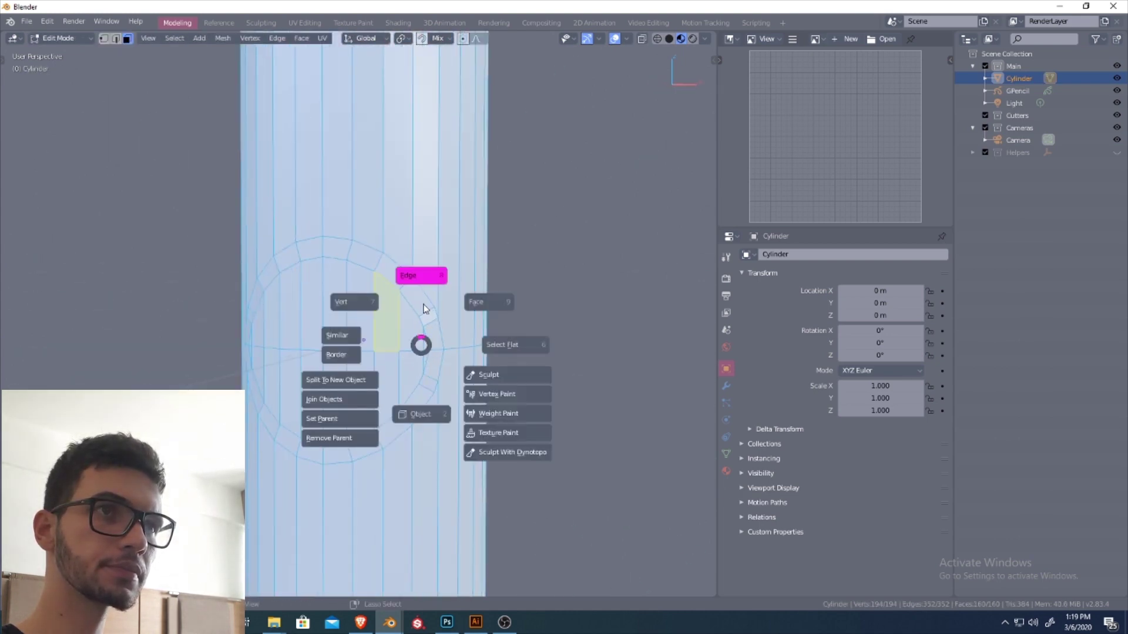
pyautogui.click(426, 308)
pyautogui.click(426, 351)
pyautogui.keyDown('shift'); pyautogui.click(423, 363); pyautogui.keyUp('shift')
pyautogui.press('g')
pyautogui.press('g')
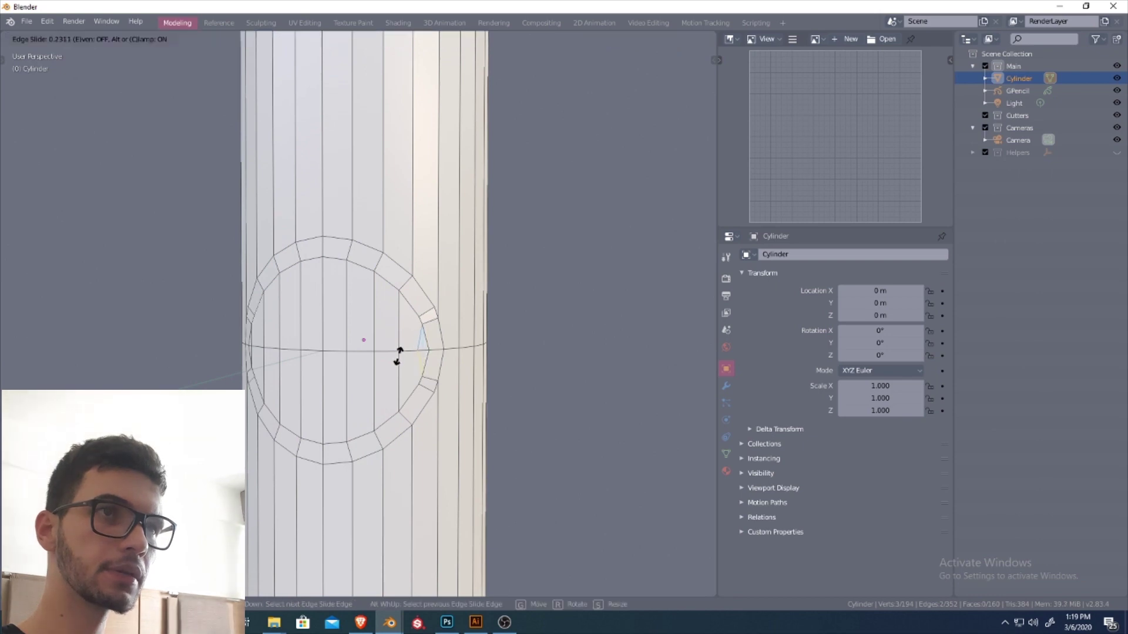
pyautogui.rightClick(411, 360)
# Step: Slide and dissolve the surplus cross edge on the ring's upper-right arc, and return to Object Mode
pyautogui.scroll(1, 437, 362)
pyautogui.click(449, 312)
pyautogui.press('g')
pyautogui.press('g')
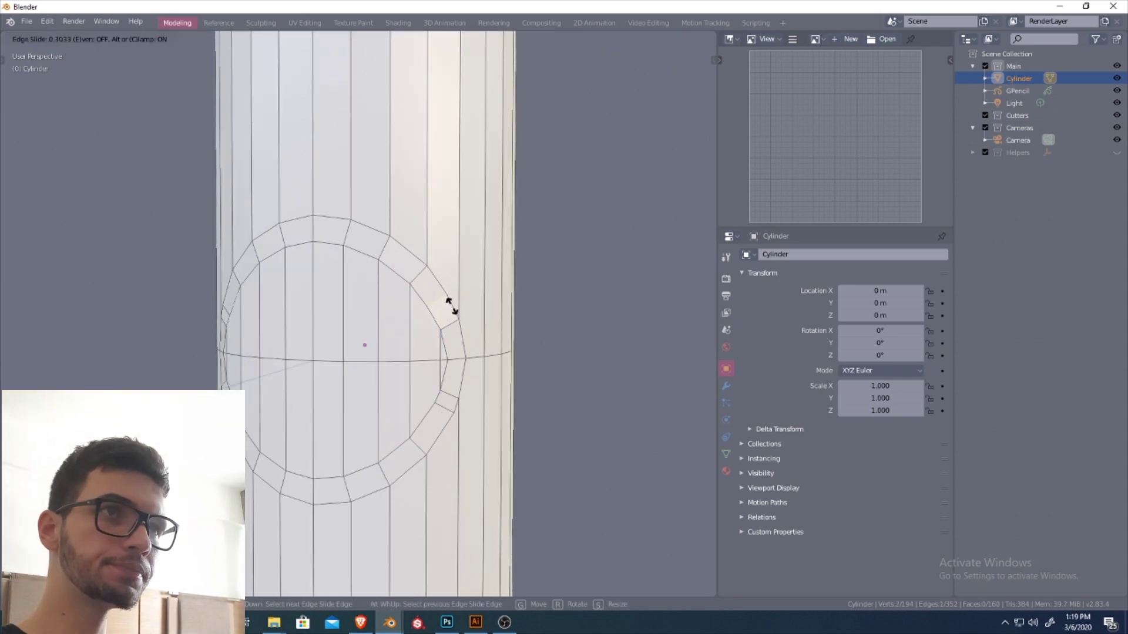
pyautogui.click(451, 317)
pyautogui.scroll(6, 463, 267)
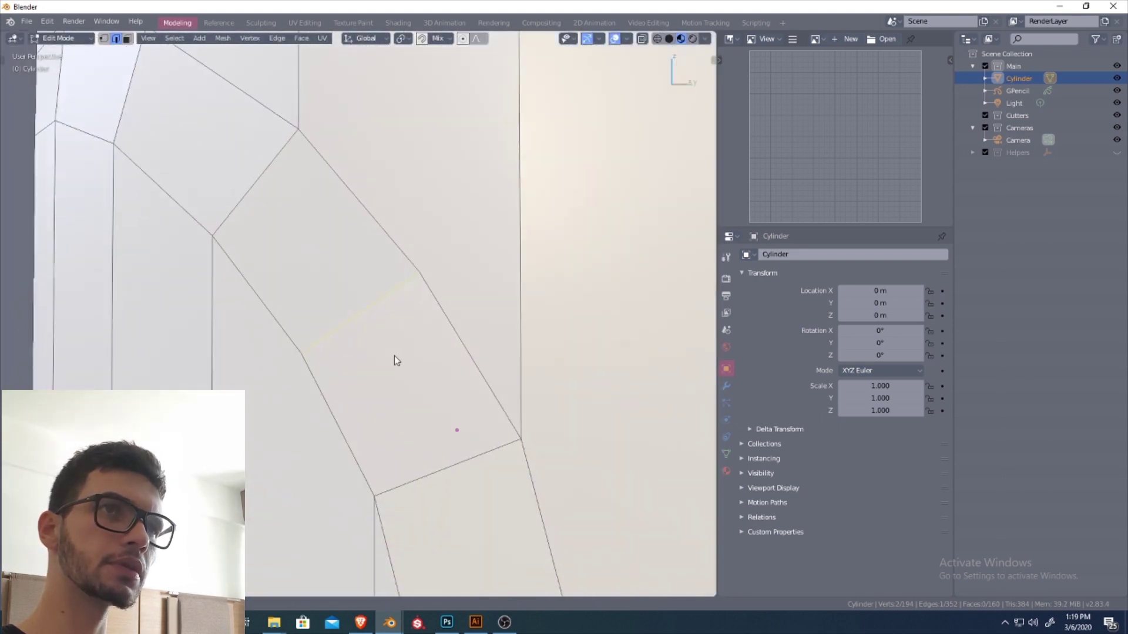
pyautogui.hotkey('ctrl', 'x')
pyautogui.scroll(-6, 452, 335)
pyautogui.press('Tab')
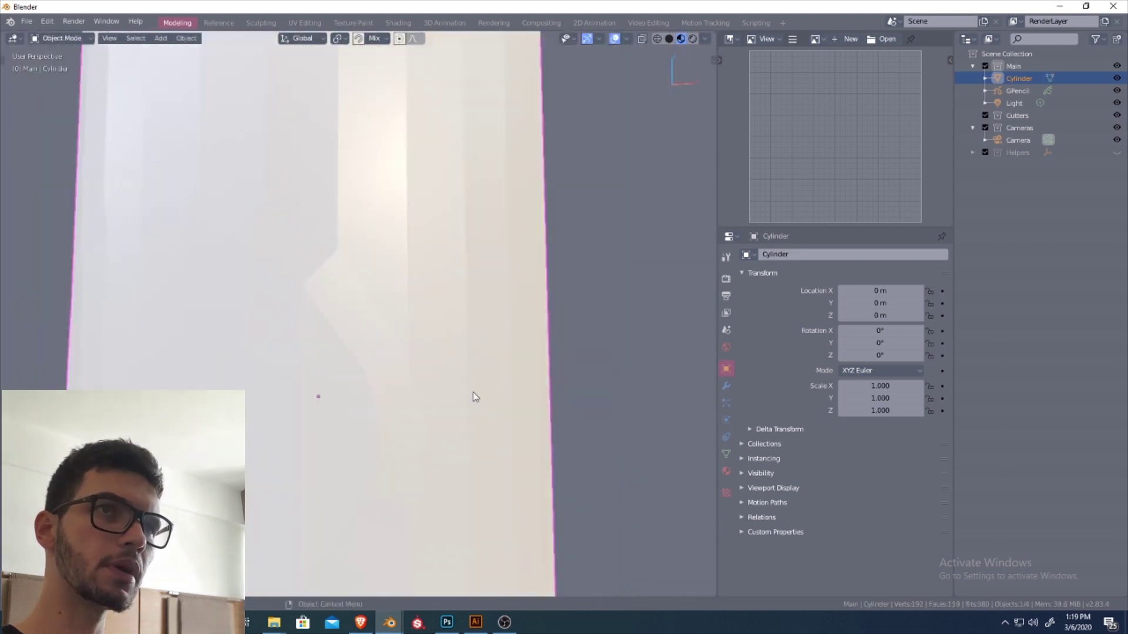
# Step: Re-enter Edit Mode in edge selection and dissolve another extra cross edge on the inset ring
pyautogui.click(471, 398)
pyautogui.scroll(-4, 464, 387)
pyautogui.press('Tab')
pyautogui.click(417, 355)
pyautogui.moveTo(453, 380); pyautogui.dragTo(408, 333, button='middle')
pyautogui.press('a')
pyautogui.press('Tab')
pyautogui.click(442, 292)
pyautogui.click(436, 289)
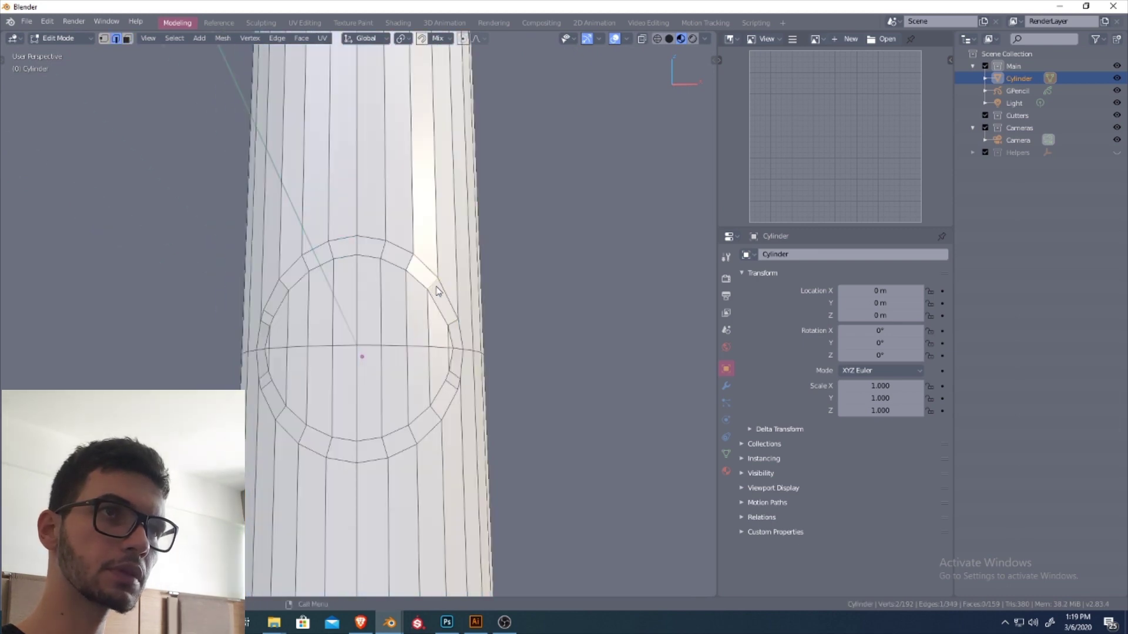
# Step: Switch to face selection, select the whole mesh and symmetrize it across X and Z
pyautogui.press('Tab')
pyautogui.click(432, 338)
pyautogui.press('a')
pyautogui.hotkey('alt', 'x')
pyautogui.click(357, 333)
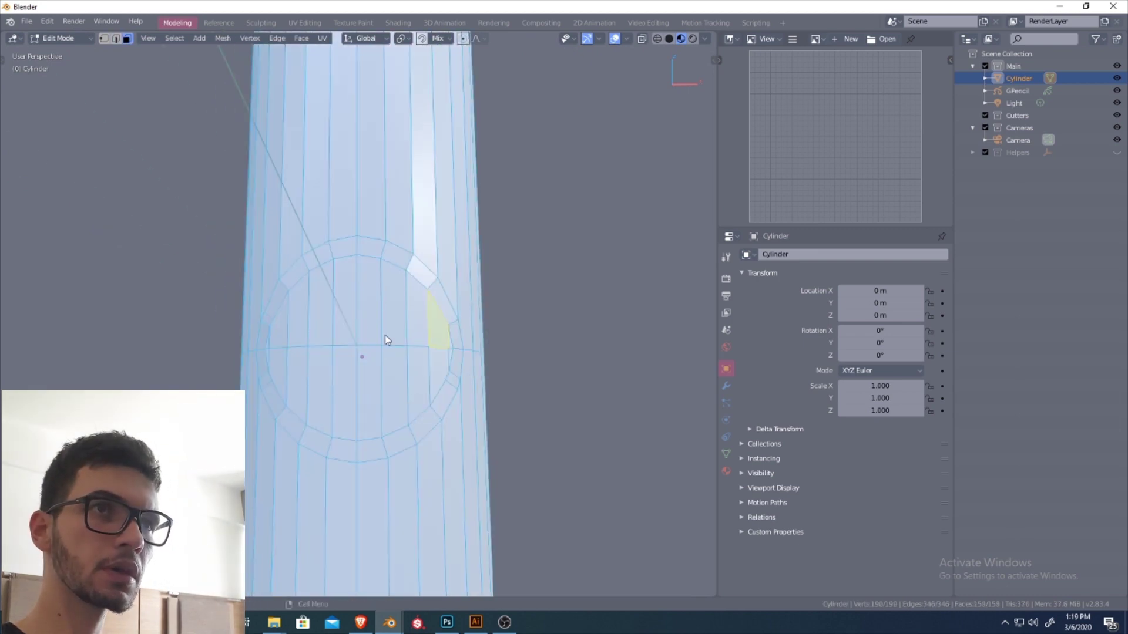
pyautogui.hotkey('alt', 'x')
pyautogui.click(389, 403)
# Step: Symmetrize the whole mesh across Y to copy the cleaned ring to the opposite side, and return to Object Mode
pyautogui.moveTo(428, 362); pyautogui.dragTo(362, 373, button='middle')
pyautogui.hotkey('alt', 'x')
pyautogui.click(368, 316)
pyautogui.press('Tab')
pyautogui.press('Tab')
pyautogui.click(398, 356)
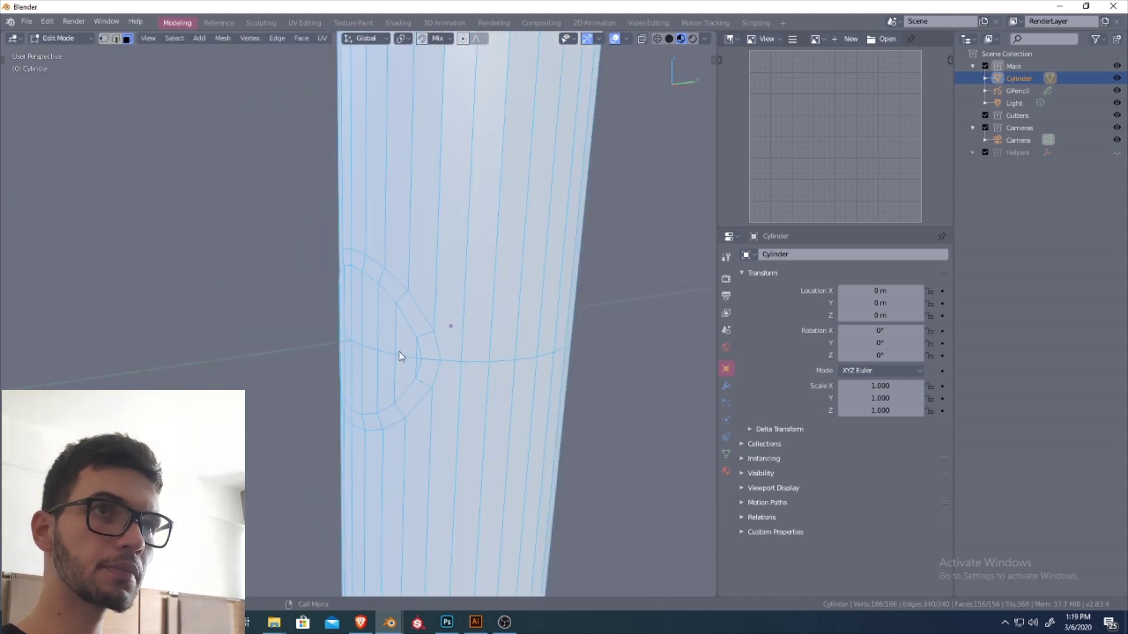
pyautogui.hotkey('alt', 'x')
pyautogui.click(348, 324)
pyautogui.press('Tab')
# Step: Try a level 3 Subdivision Surface on the cylinder
pyautogui.moveTo(493, 390); pyautogui.dragTo(515, 399, button='middle')
pyautogui.scroll(-4, 346, 363)
pyautogui.hotkey('shift', 'q')
pyautogui.click(399, 341)
pyautogui.scroll(1, 424, 348)
pyautogui.moveTo(424, 353); pyautogui.dragTo(310, 372, button='middle')
pyautogui.hotkey('ctrl', '3')
pyautogui.hotkey('ctrl', 'z')
# Step: Add subdivision at level 3 to the cylinder, set the level to 0, and check the mesh in Edit Mode
pyautogui.press('Tab')
pyautogui.click(453, 334)
pyautogui.press('Tab')
pyautogui.click(410, 418)
pyautogui.hotkey('ctrl', '3')
pyautogui.hotkey('ctrl', '0')
pyautogui.press('Tab')
pyautogui.click(361, 311)
pyautogui.press('Tab')
pyautogui.click(365, 382)
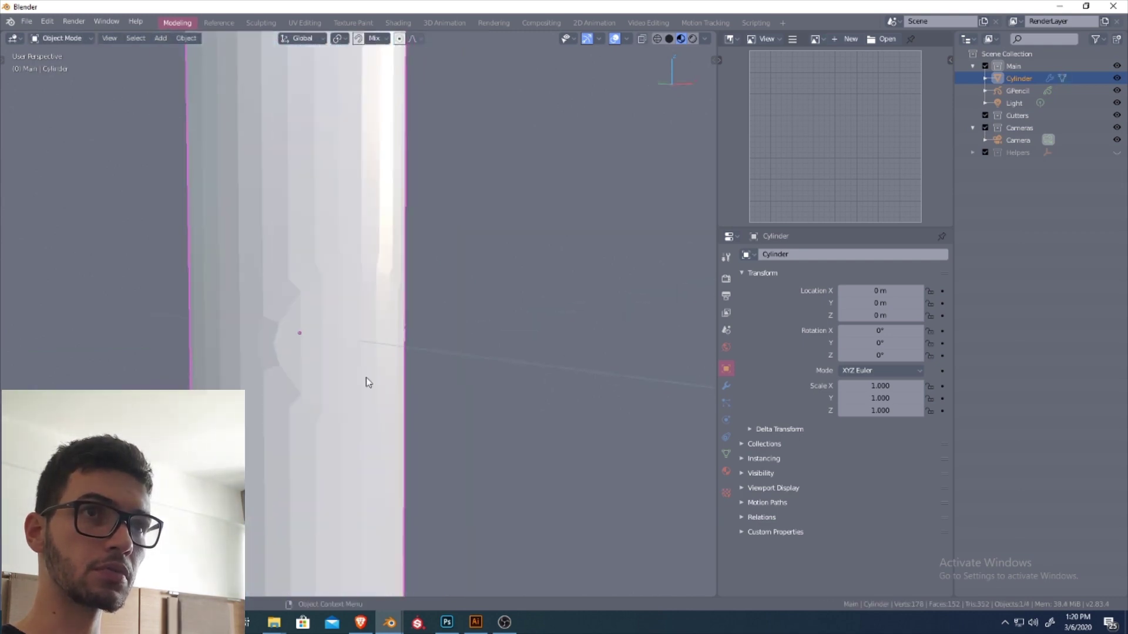
# Step: In Edit Mode with edge selection, add a partial loop cut across the side faces, slid level with the ring's corner just above the midline
pyautogui.scroll(-5, 365, 377)
pyautogui.moveTo(375, 388); pyautogui.dragTo(397, 343, button='middle')
pyautogui.scroll(3, 394, 370)
pyautogui.scroll(-3, 395, 371)
pyautogui.scroll(-3, 376, 351)
pyautogui.scroll(3, 379, 351)
pyautogui.press('Tab')
pyautogui.click(385, 298)
pyautogui.press('Tab')
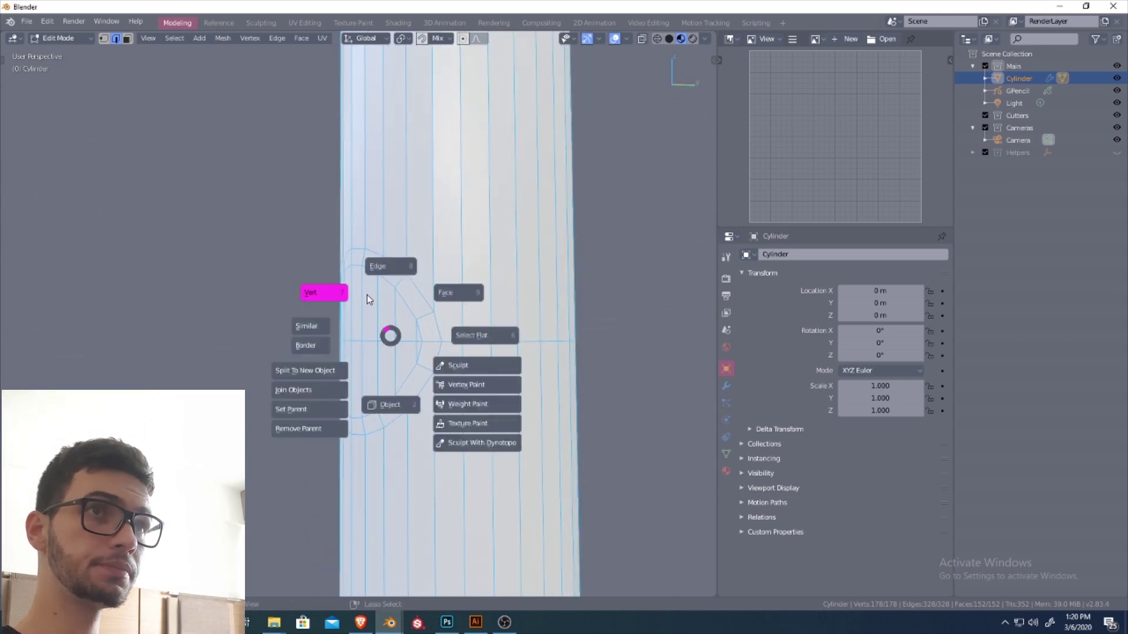
pyautogui.click(393, 267)
pyautogui.keyDown('shift'); pyautogui.moveTo(471, 287); pyautogui.dragTo(448, 306, button='middle'); pyautogui.keyUp('shift')
pyautogui.hotkey('ctrl', 'r')
pyautogui.click(458, 301)
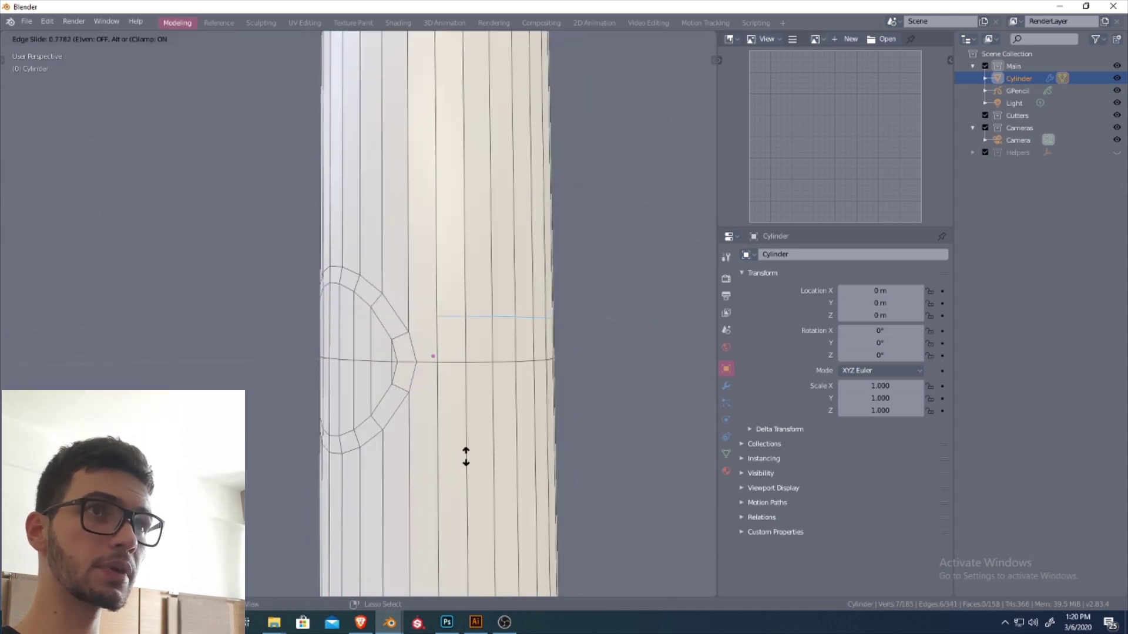
pyautogui.click(466, 470)
pyautogui.click(460, 454)
pyautogui.scroll(3, 458, 450)
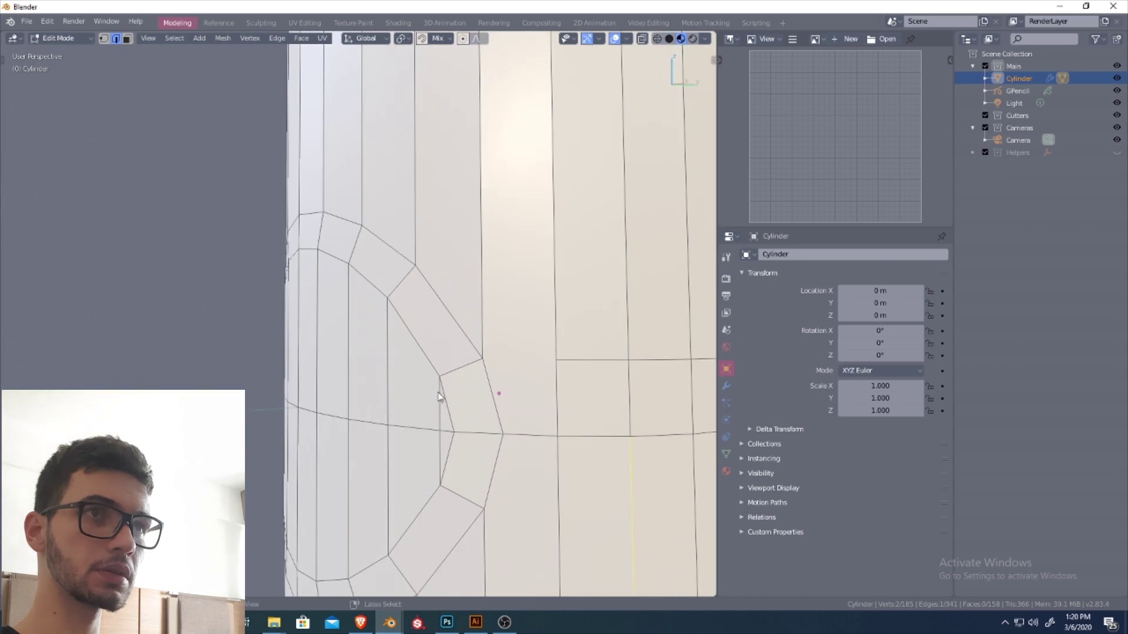
# Step: Connect the new cut's end vertex to the nearest outer corner vertex of the ring around the circular patch
pyautogui.press('1')
pyautogui.keyDown('shift'); pyautogui.moveTo(520, 377); pyautogui.dragTo(495, 375, button='middle'); pyautogui.keyUp('shift')
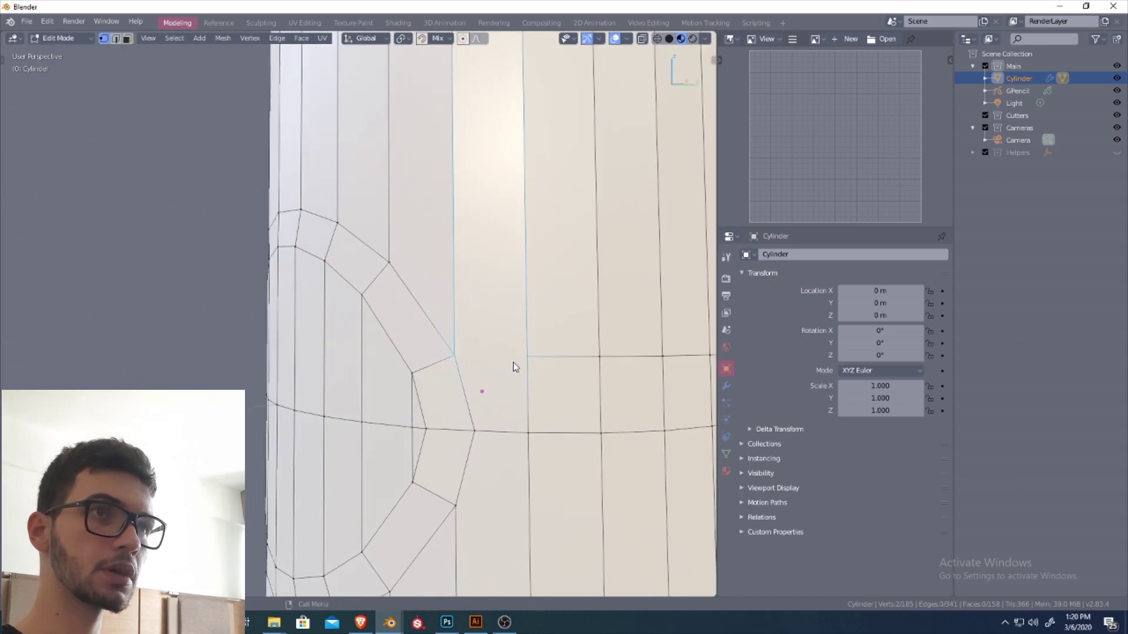
pyautogui.keyDown('shift'); pyautogui.moveTo(505, 351); pyautogui.dragTo(483, 374, button='middle'); pyautogui.keyUp('shift')
# Step: Add a loop cut around the faces above the ring and slide it down toward the ring
pyautogui.press('2')
pyautogui.hotkey('ctrl', 'r')
pyautogui.click(493, 289)
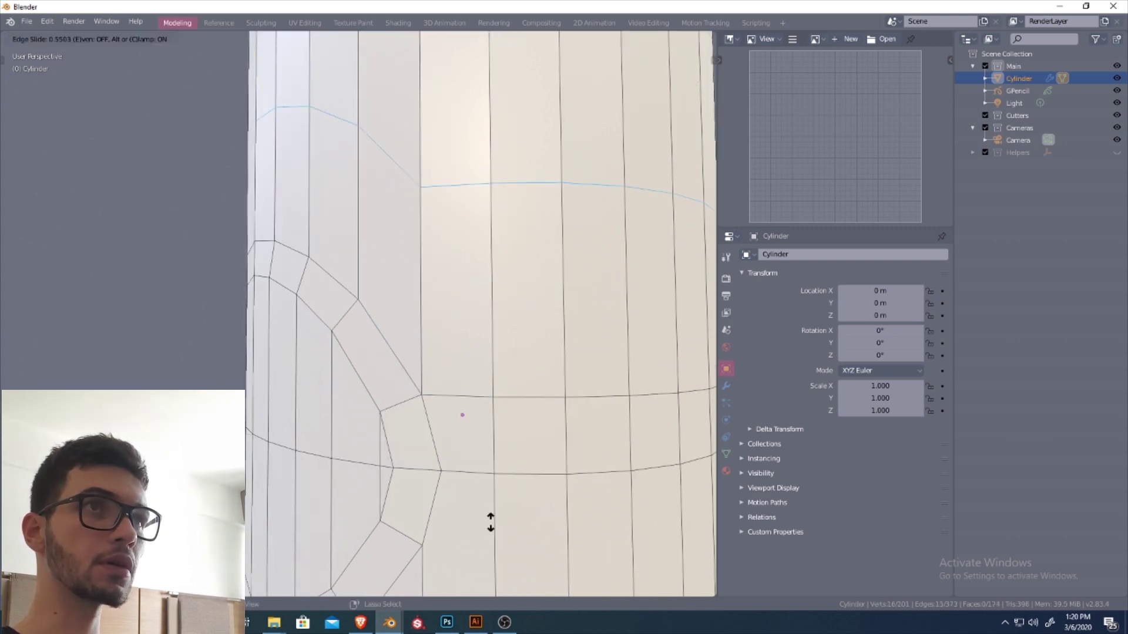
pyautogui.click(498, 588)
pyautogui.scroll(-3, 470, 375)
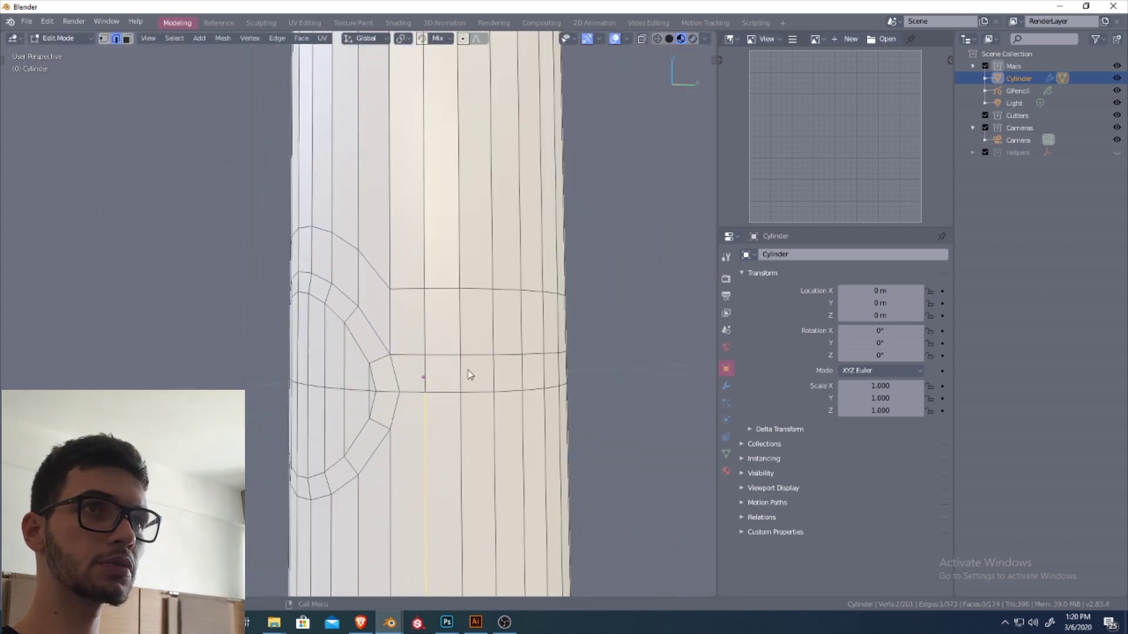
# Step: Select the new edge loop above the ring and slide it closer to the ring and the side cut
pyautogui.keyDown('alt'); pyautogui.click(411, 292); pyautogui.keyUp('alt')
pyautogui.press('g')
pyautogui.press('g')
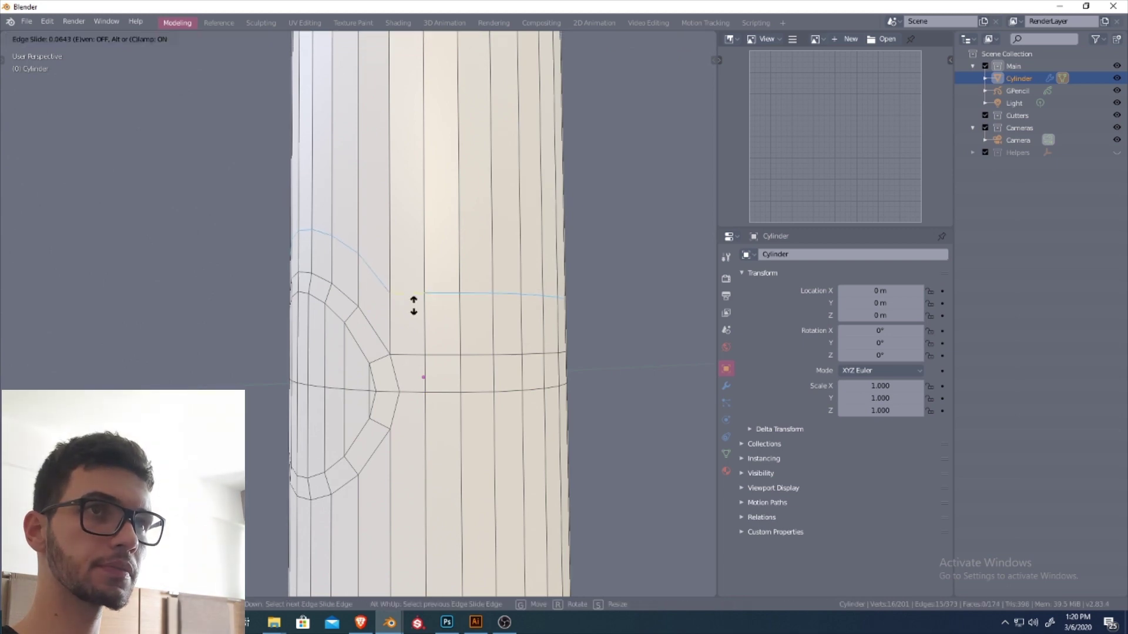
pyautogui.click(410, 386)
pyautogui.moveTo(410, 387); pyautogui.dragTo(458, 340, button='middle')
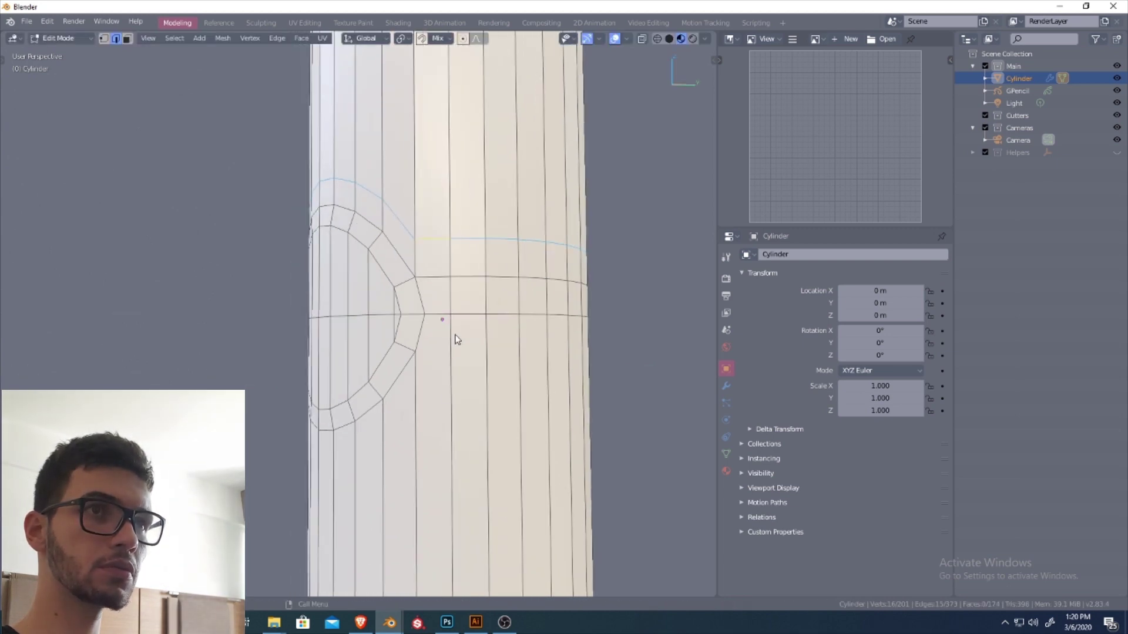
pyautogui.click(457, 428)
pyautogui.rightClick(439, 202)
pyautogui.hotkey('ctrl', 'z')
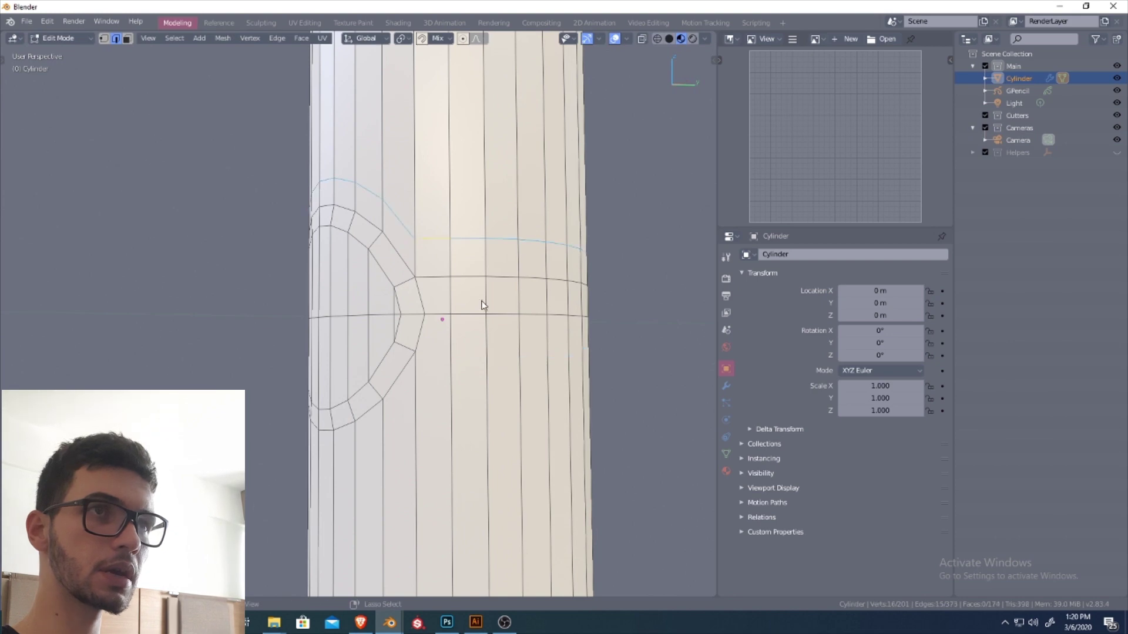
# Step: Switch to face selection, select the whole mesh and symmetrize it across Z and X to copy the new support loops
pyautogui.press('Tab')
pyautogui.click(517, 263)
pyautogui.click(471, 263)
pyautogui.press('a')
pyautogui.hotkey('alt', 'x')
pyautogui.click(472, 352)
pyautogui.moveTo(470, 364); pyautogui.dragTo(546, 347, button='middle')
pyautogui.hotkey('alt', 'x')
pyautogui.click(406, 320)
pyautogui.moveTo(421, 336); pyautogui.dragTo(405, 405, button='middle')
# Step: Return to Object Mode with the subdivision at level 3 and check the curved surface around the patch
pyautogui.press('Tab')
pyautogui.press('Tab')
pyautogui.moveTo(428, 360); pyautogui.dragTo(310, 393, button='middle')
pyautogui.press('a')
pyautogui.moveTo(446, 360); pyautogui.dragTo(400, 336, button='middle')
pyautogui.click(358, 302)
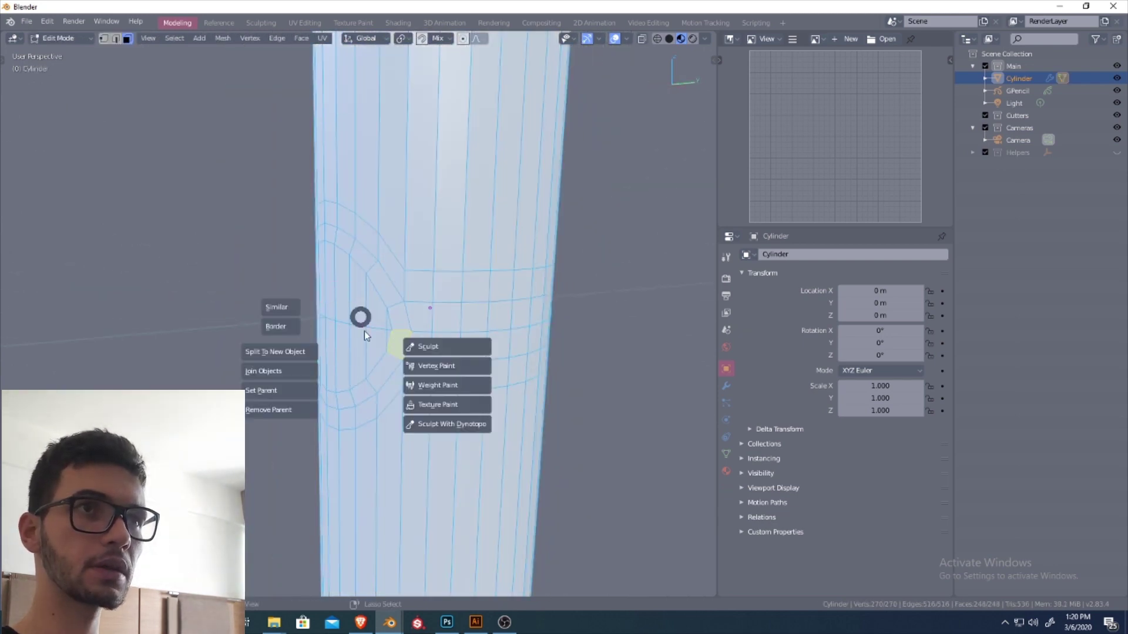
pyautogui.press('Tab')
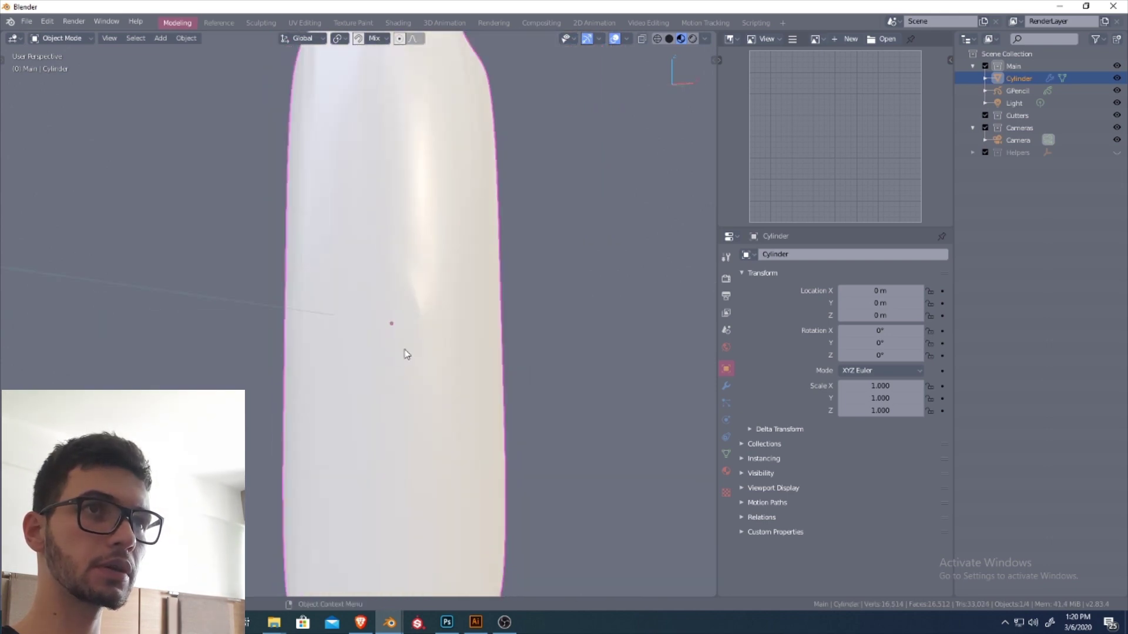
pyautogui.moveTo(414, 348); pyautogui.dragTo(422, 370, button='middle')
# Step: In Edit Mode, clear the selection and select all faces inside the front circular patch using face selection
pyautogui.press('Tab')
pyautogui.click(498, 316)
pyautogui.scroll(-3, 441, 365)
pyautogui.hotkey('alt', 'a')
pyautogui.scroll(4, 421, 370)
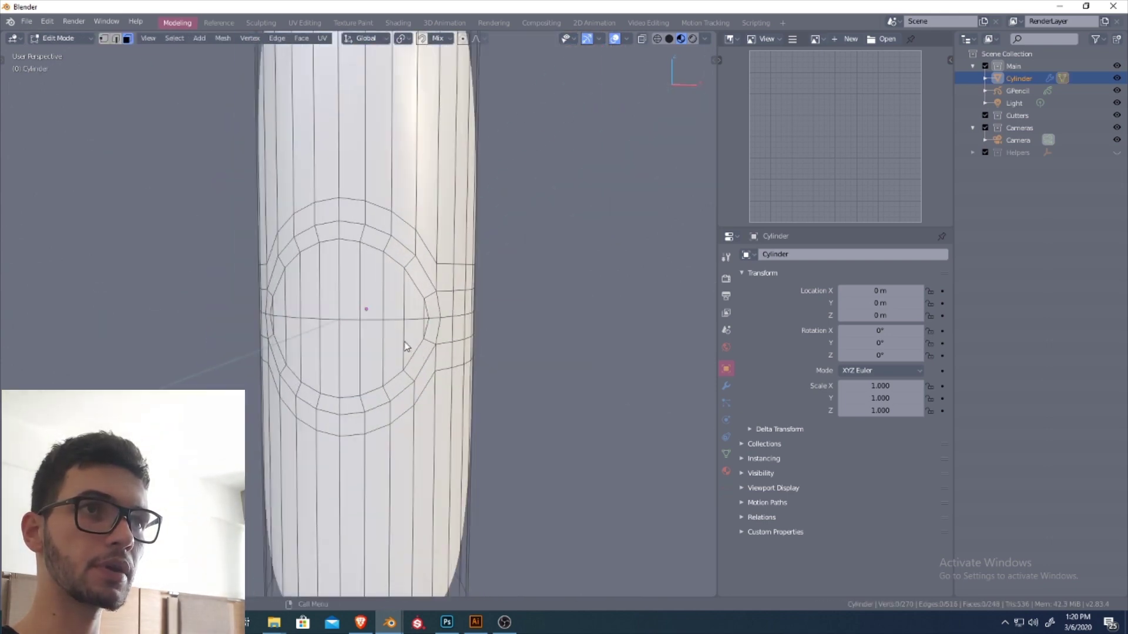
pyautogui.scroll(2, 437, 326)
pyautogui.scroll(-2, 433, 325)
pyautogui.scroll(2, 426, 323)
pyautogui.rightClick(438, 307)
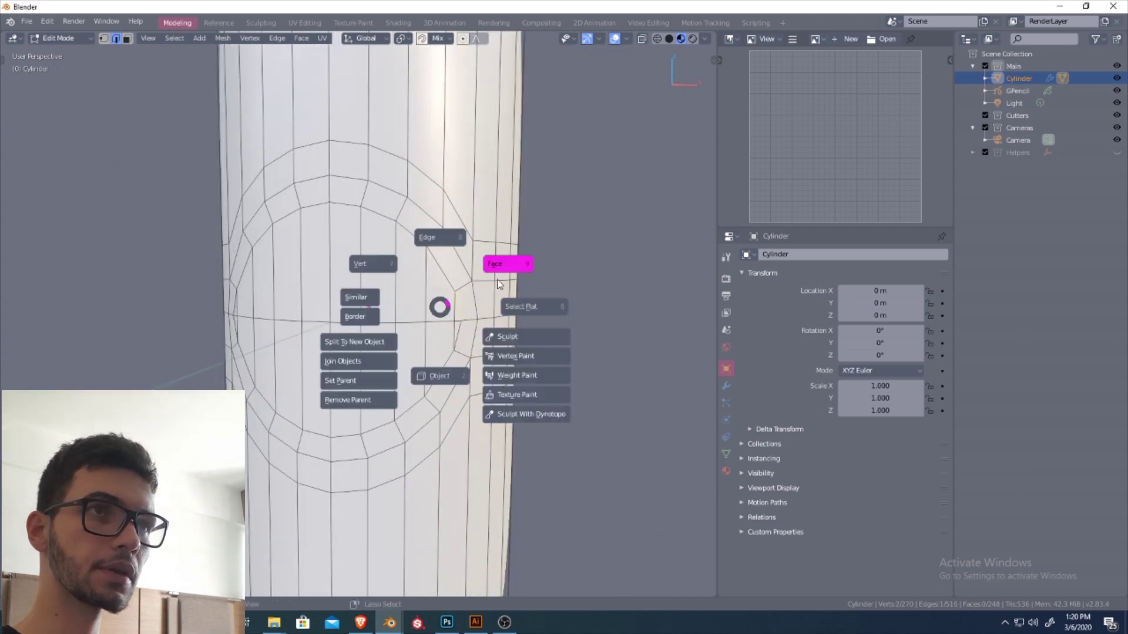
pyautogui.click(502, 265)
pyautogui.click(411, 320)
pyautogui.scroll(-2, 443, 321)
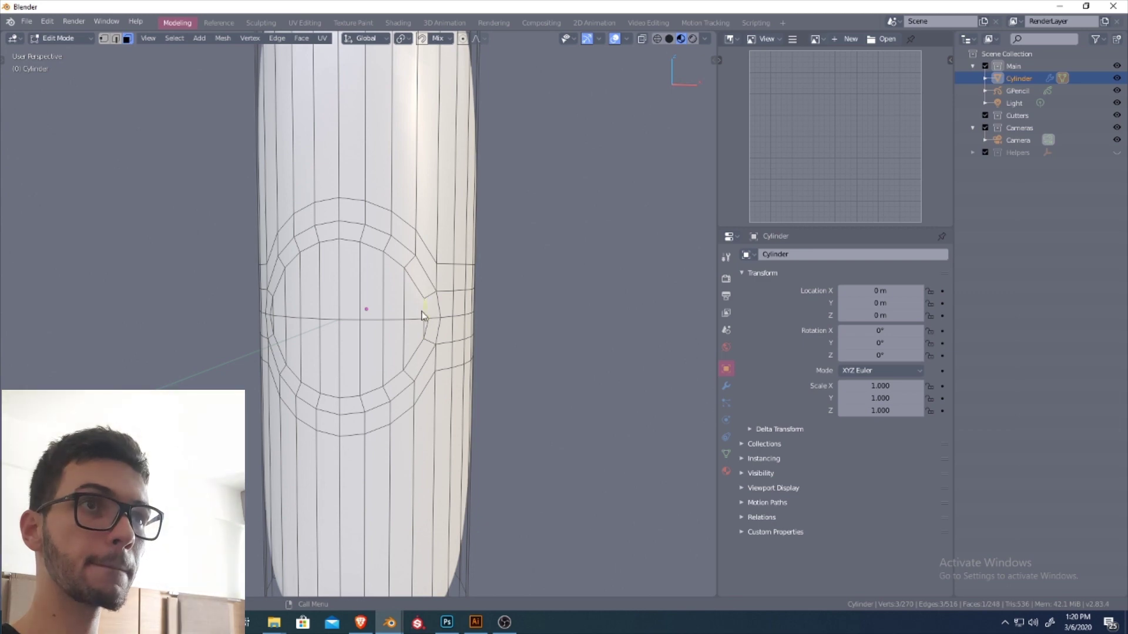
pyautogui.keyDown('ctrl'); pyautogui.click(330, 312); pyautogui.keyUp('ctrl')
pyautogui.moveTo(321, 346); pyautogui.dragTo(349, 344, button='middle')
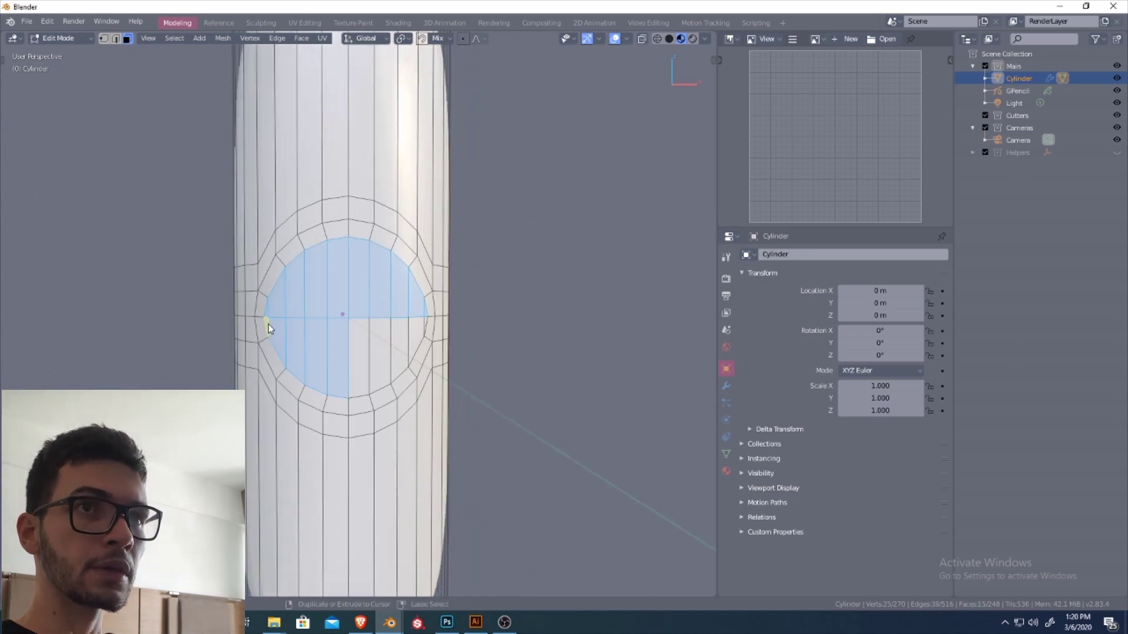
# Step: Add the faces inside the back circular patch to the selection and bridge both patches into a through hole
pyautogui.moveTo(439, 345); pyautogui.dragTo(372, 368, button='middle')
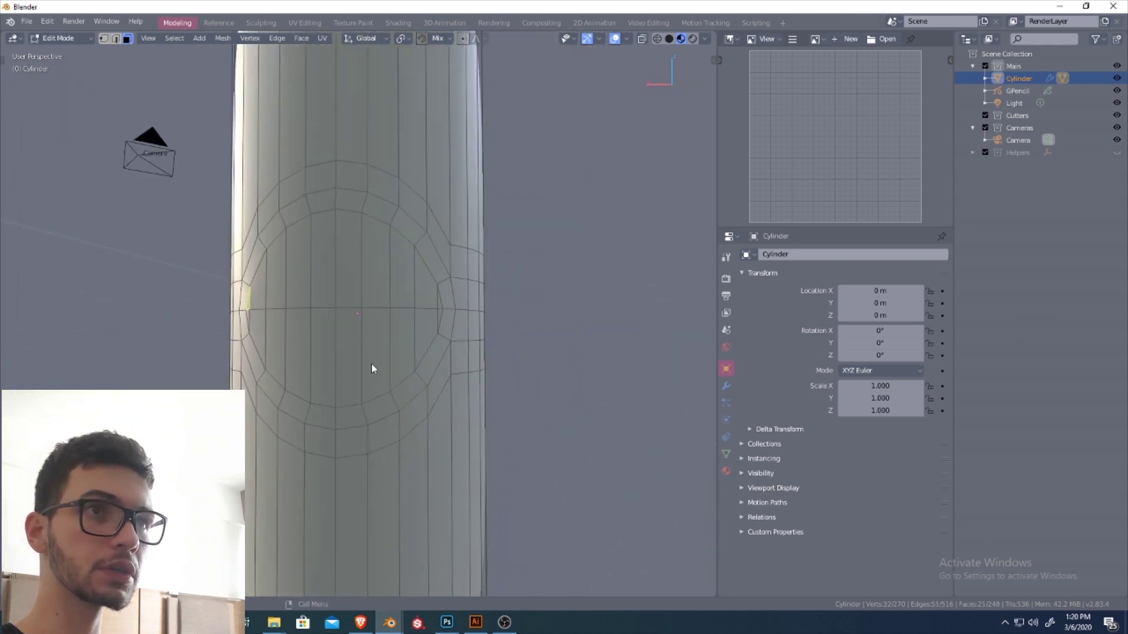
pyautogui.keyDown('ctrl'); pyautogui.keyDown('shift'); pyautogui.click(440, 317); pyautogui.keyUp('shift'); pyautogui.keyUp('ctrl')
pyautogui.moveTo(439, 358)
pyautogui.mouseDown(button='middle')
pyautogui.moveTo(466, 369)
pyautogui.moveTo(526, 350)
pyautogui.moveTo(453, 344)
pyautogui.moveTo(436, 364)
pyautogui.moveTo(475, 347)
pyautogui.moveTo(435, 345)
pyautogui.moveTo(370, 389)
pyautogui.moveTo(498, 331)
pyautogui.moveTo(433, 354)
pyautogui.mouseUp(button='middle')
pyautogui.hotkey('shift', 'b')
# Step: Return to Object Mode, set the subdivision to level 0 and examine the through hole from the front view
pyautogui.press('Tab')
pyautogui.scroll(-3, 501, 393)
pyautogui.scroll(-2, 359, 257)
pyautogui.hotkey('ctrl', '0')
pyautogui.scroll(3, 364, 262)
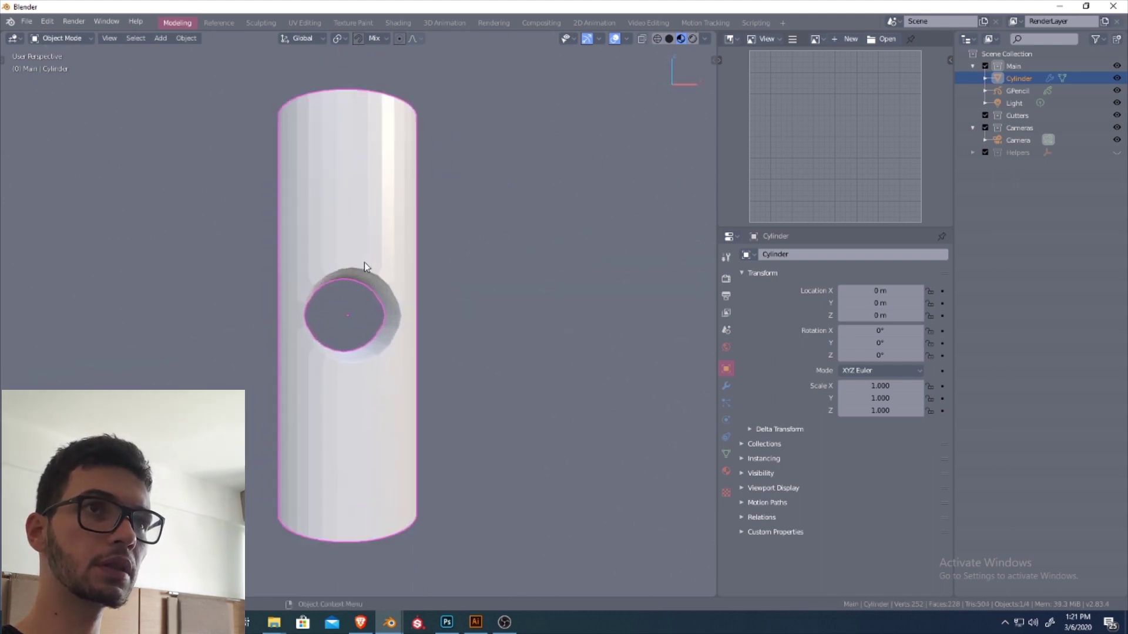
pyautogui.click(470, 343)
pyautogui.moveTo(470, 343); pyautogui.dragTo(411, 339, button='middle')
pyautogui.press('KP_1')
pyautogui.scroll(-2, 410, 342)
pyautogui.scroll(4, 405, 329)
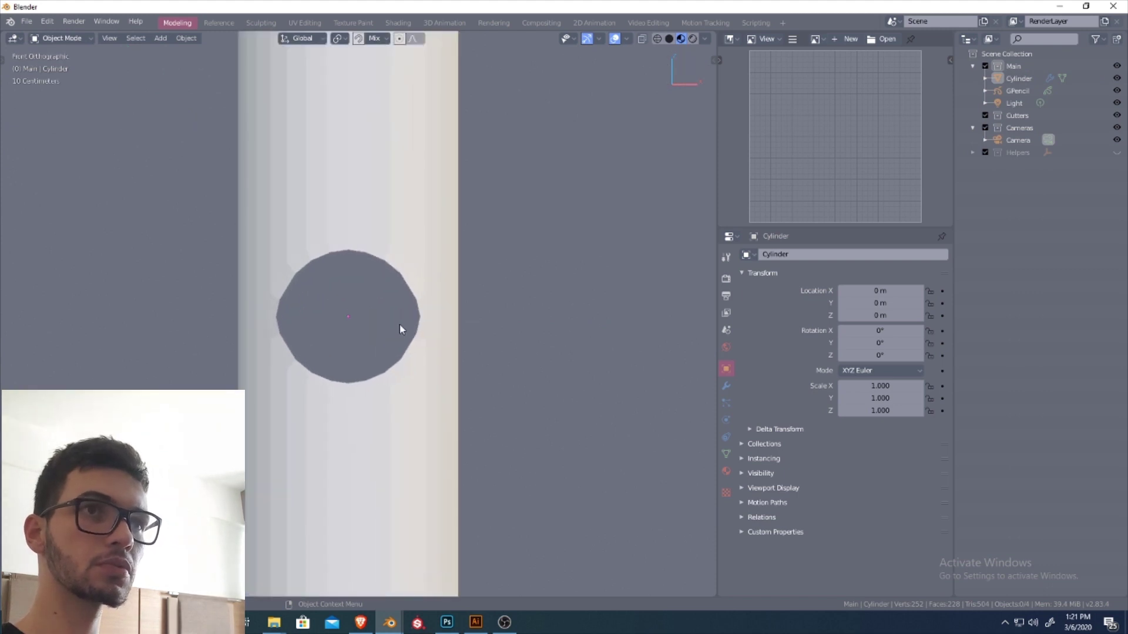
# Step: Restore the subdivision preview and, in Edit Mode, add a loop cut near the cylinder's top end and flatten it along Z
pyautogui.hotkey('ctrl', 'shift', 'z')
pyautogui.scroll(-3, 417, 341)
pyautogui.moveTo(411, 291); pyautogui.dragTo(415, 251, button='middle')
pyautogui.click(380, 252)
pyautogui.press('Tab')
pyautogui.click(379, 146)
pyautogui.hotkey('ctrl', 'r')
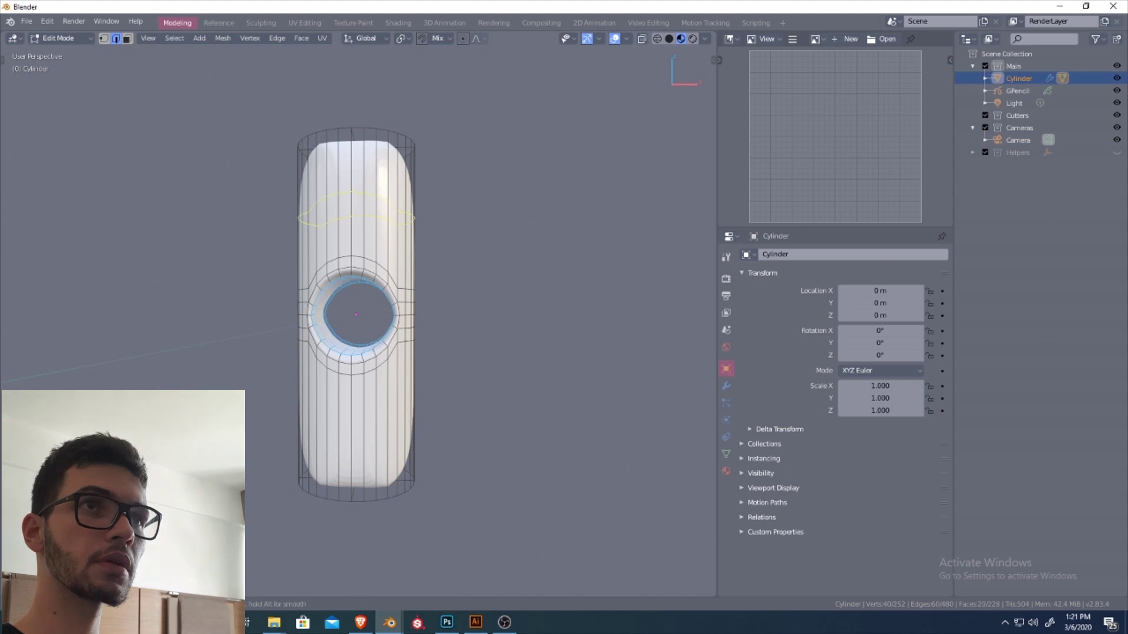
pyautogui.click(382, 208)
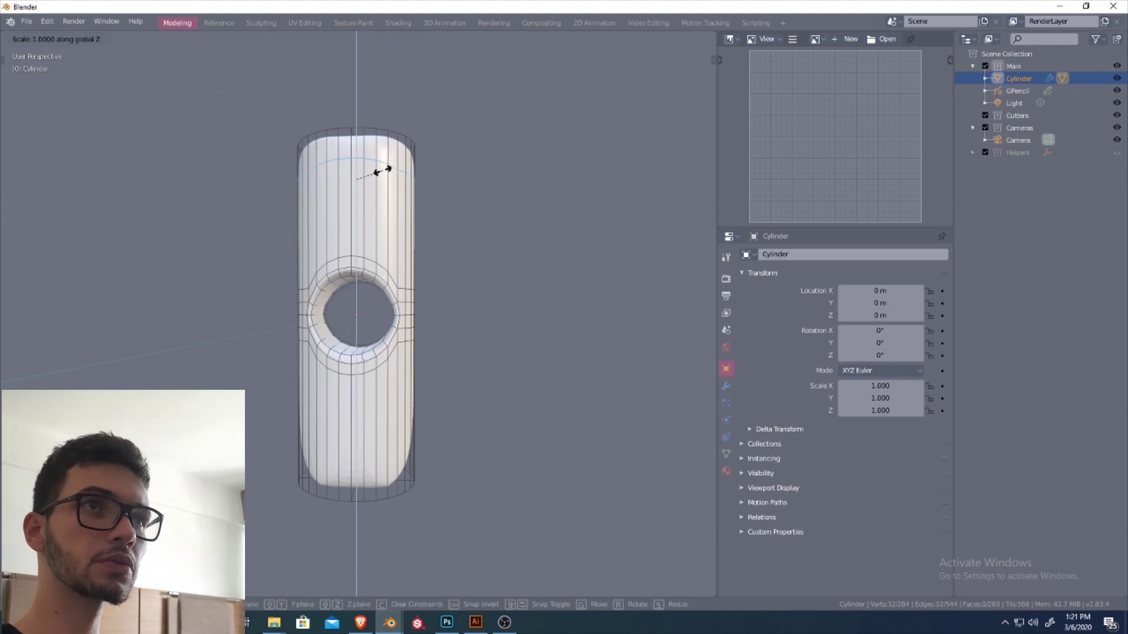
pyautogui.press('Return')
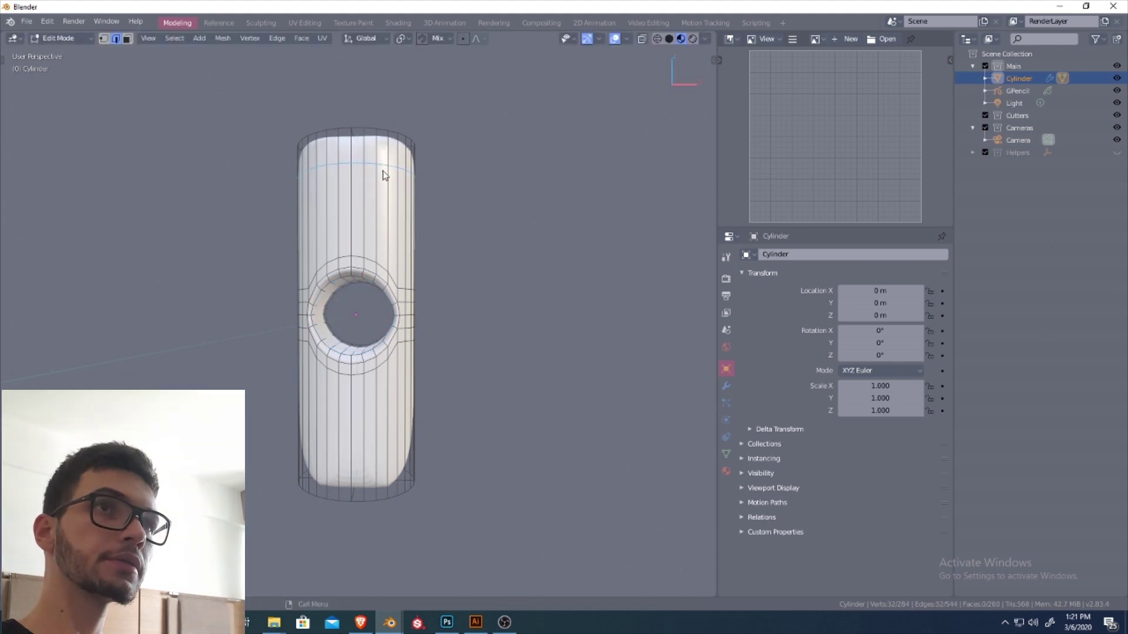
# Step: Switch to face selection with nothing selected and set the subdivision to level 0
pyautogui.click(417, 171)
pyautogui.moveTo(418, 171); pyautogui.dragTo(347, 173, button='middle')
pyautogui.moveTo(410, 129); pyautogui.dragTo(372, 237, button='middle')
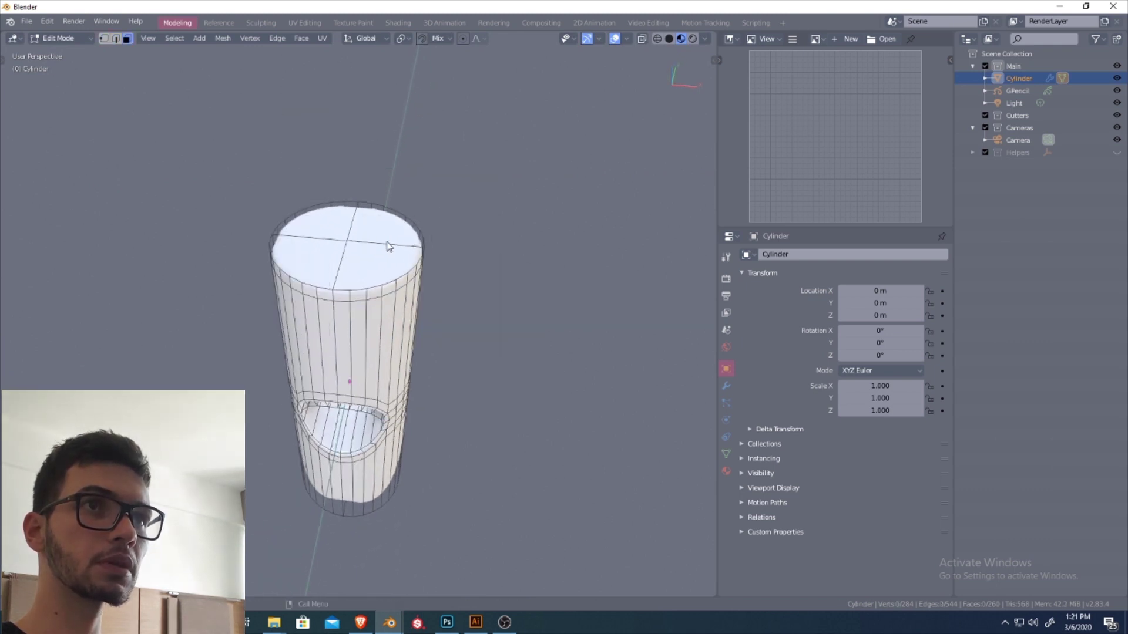
pyautogui.press('Tab')
pyautogui.press('Tab')
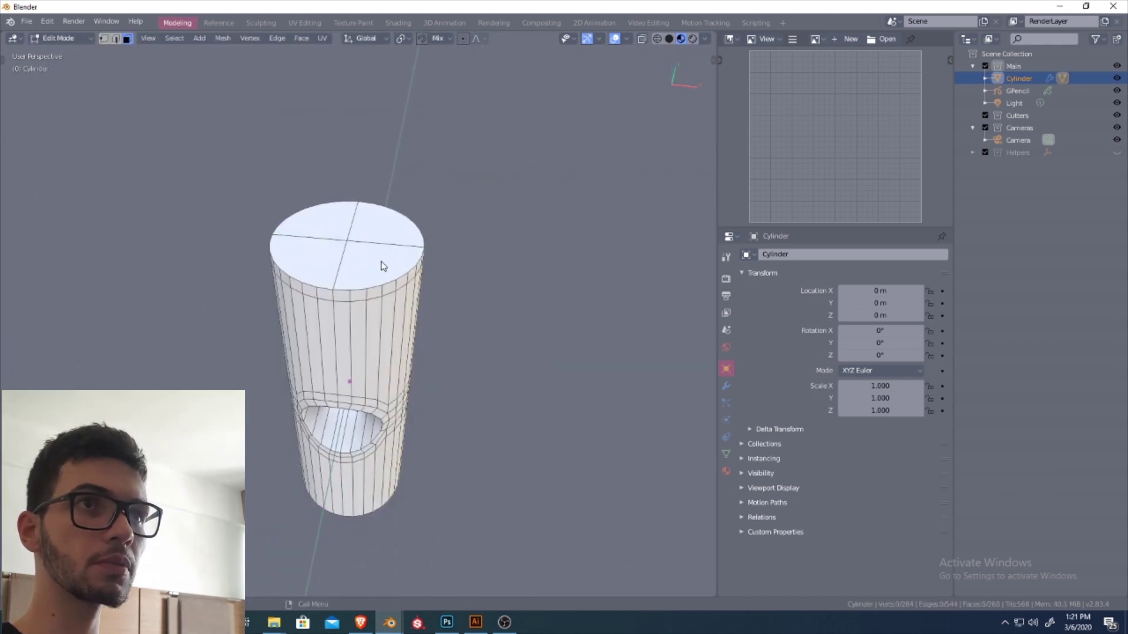
# Step: Select all flat faces of the cylinder's top cap and inset them slightly to form a narrow rim
pyautogui.rightClick(394, 256)
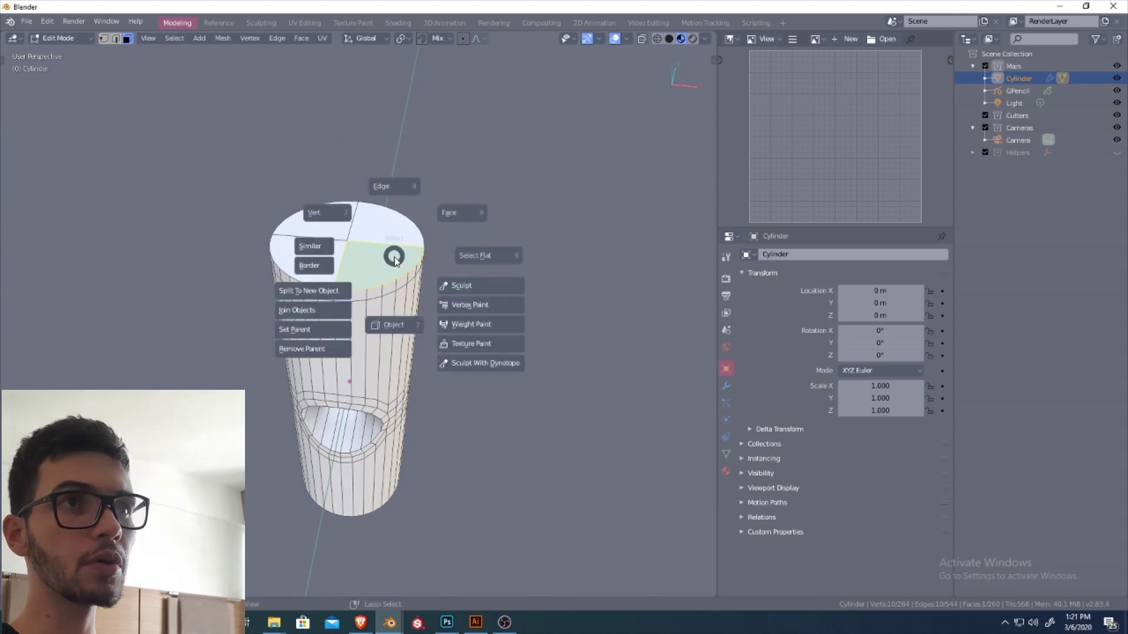
pyautogui.click(485, 256)
pyautogui.moveTo(485, 256); pyautogui.dragTo(438, 282, button='middle')
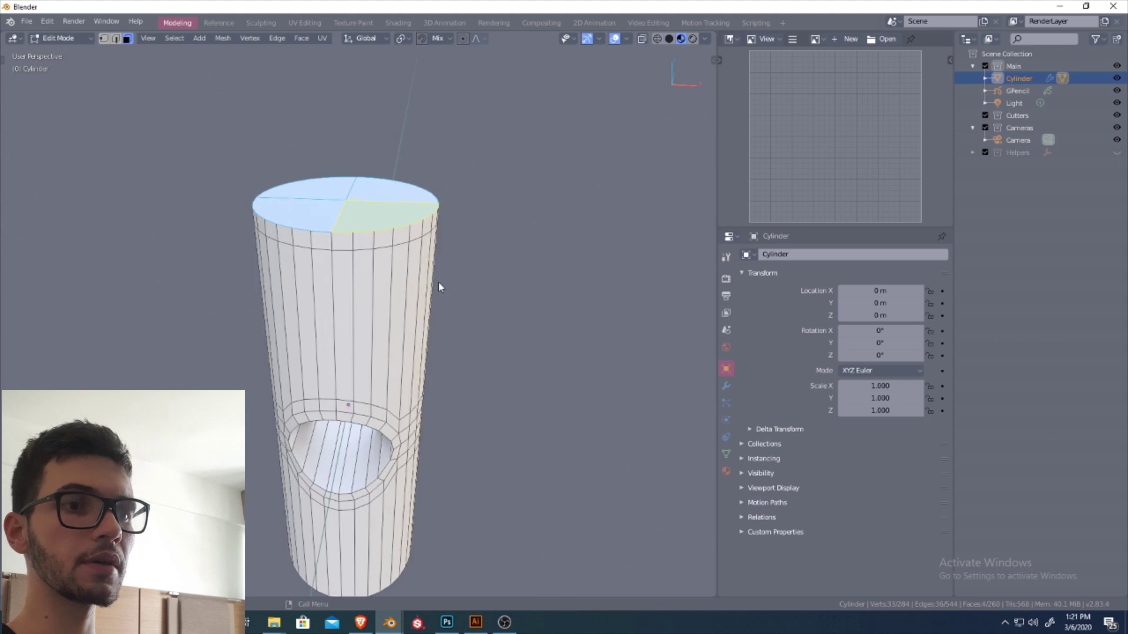
pyautogui.press('i')
pyautogui.click(555, 267)
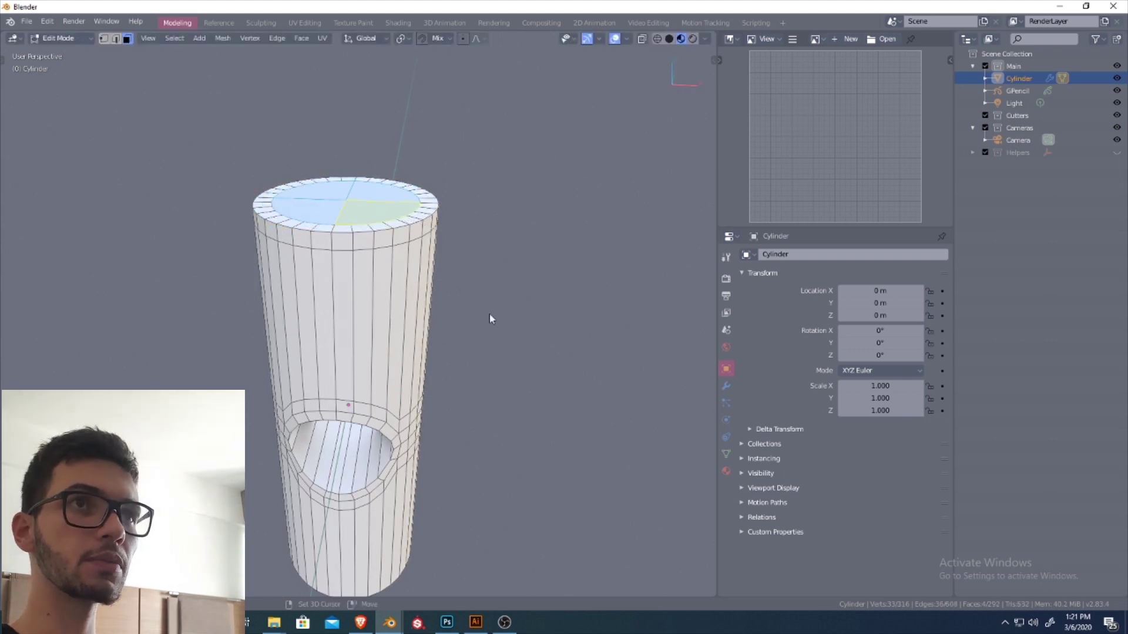
# Step: Select the whole mesh and symmetrize it across Z to copy the cap inset and support loop to the bottom end
pyautogui.keyDown('shift'); pyautogui.moveTo(489, 314); pyautogui.dragTo(482, 262, button='middle'); pyautogui.keyUp('shift')
pyautogui.press('Tab')
pyautogui.click(492, 329)
pyautogui.moveTo(394, 236)
pyautogui.mouseDown(button='middle')
pyautogui.moveTo(398, 212)
pyautogui.moveTo(378, 248)
pyautogui.mouseUp(button='middle')
pyautogui.hotkey('ctrl', 'z')
pyautogui.keyDown('shift'); pyautogui.moveTo(393, 364); pyautogui.dragTo(376, 335, button='middle'); pyautogui.keyUp('shift')
pyautogui.scroll(-1, 405, 267)
pyautogui.press('Tab')
pyautogui.click(388, 275)
pyautogui.press('a')
pyautogui.hotkey('alt', 'x')
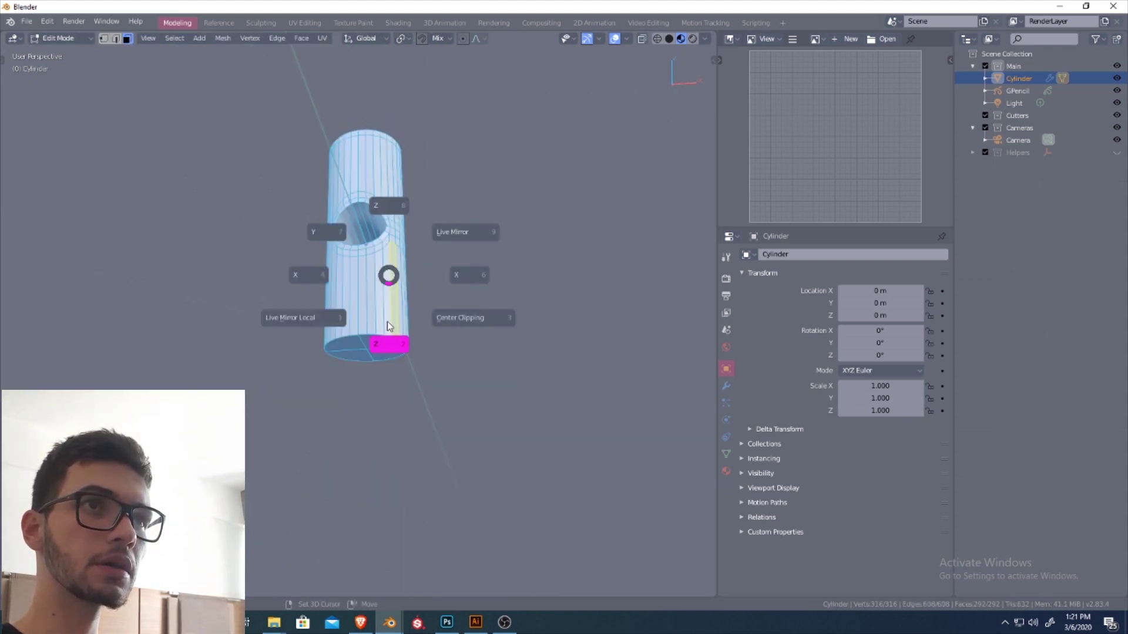
# Step: Return to Object Mode, set the subdivision to level 3 and check the smoothed cylinder
pyautogui.press('Tab')
pyautogui.moveTo(382, 285); pyautogui.dragTo(443, 311, button='middle')
pyautogui.scroll(3, 405, 329)
pyautogui.hotkey('ctrl', '3')
pyautogui.scroll(3, 464, 332)
pyautogui.scroll(-5, 423, 323)
pyautogui.scroll(2, 458, 296)
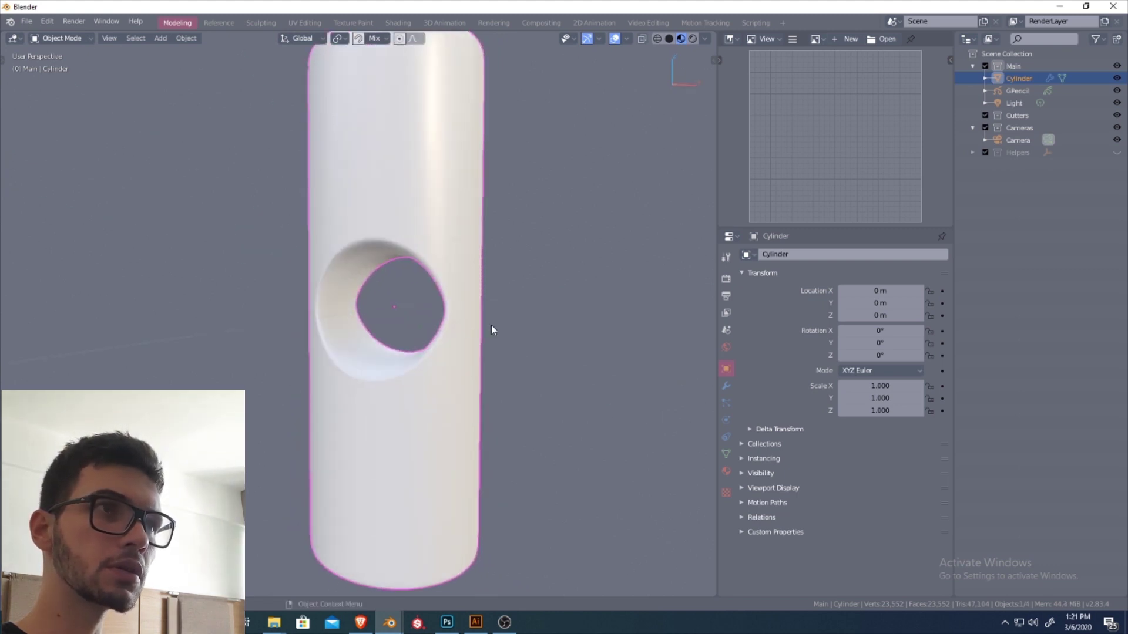
# Step: Add a new material to the cylinder and set its Metallic value to 1.000
pyautogui.click(726, 471)
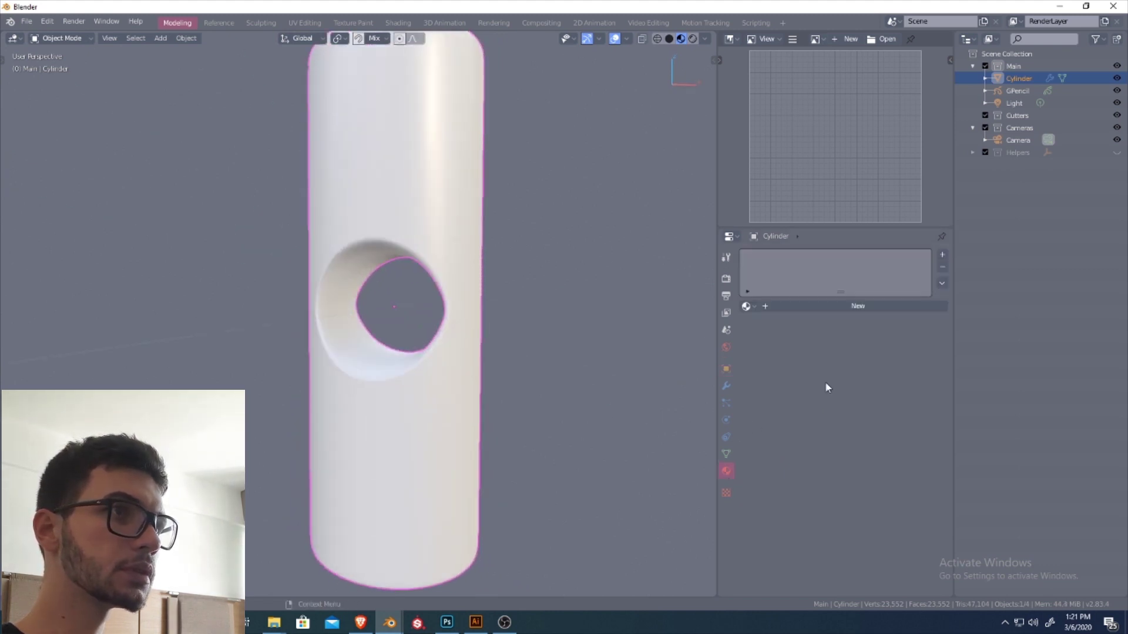
pyautogui.click(859, 306)
pyautogui.scroll(-5, 814, 516)
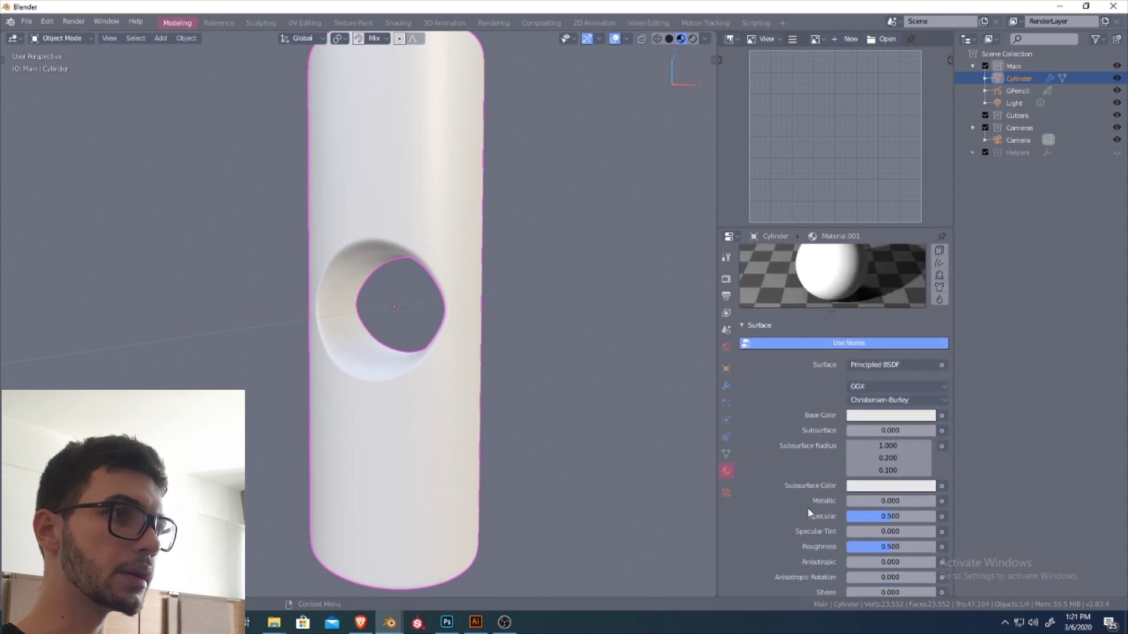
pyautogui.moveTo(869, 477); pyautogui.dragTo(925, 476)
pyautogui.click(587, 394)
# Step: In Edit Mode, add a loop cut around the hole's inner wall, and return to Object Mode
pyautogui.moveTo(586, 394); pyautogui.dragTo(421, 380, button='middle')
pyautogui.click(422, 381)
pyautogui.press('Tab')
pyautogui.scroll(5, 396, 355)
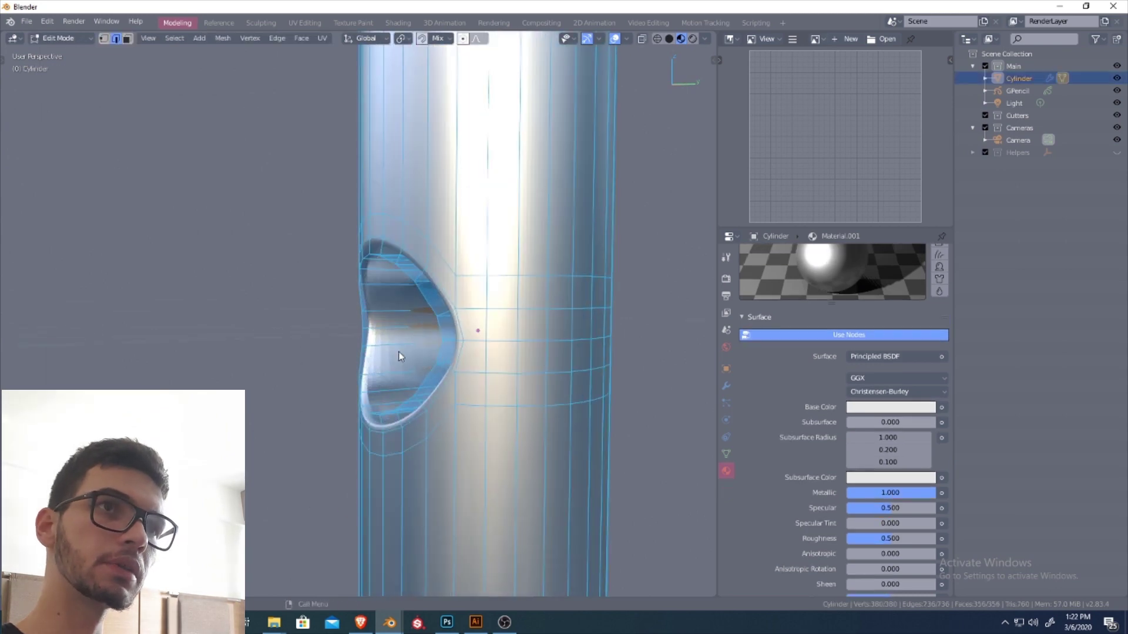
pyautogui.hotkey('ctrl', 'r')
pyautogui.click(435, 317)
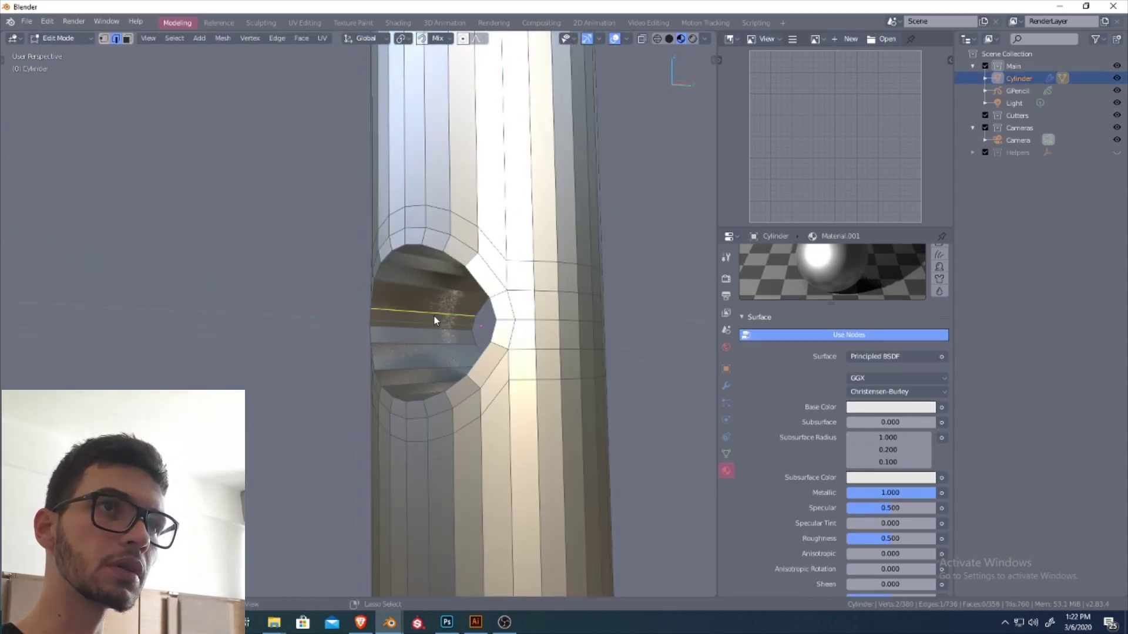
pyautogui.click(386, 330)
pyautogui.press('Tab')
# Step: Examine the metallic cylinder's shading and the roundness of the hole from the camera, angled and front views
pyautogui.click(390, 355)
pyautogui.scroll(-1, 420, 375)
pyautogui.moveTo(421, 376); pyautogui.dragTo(475, 403, button='middle')
pyautogui.scroll(-1, 473, 375)
pyautogui.scroll(-2, 475, 404)
pyautogui.press('KP_0')
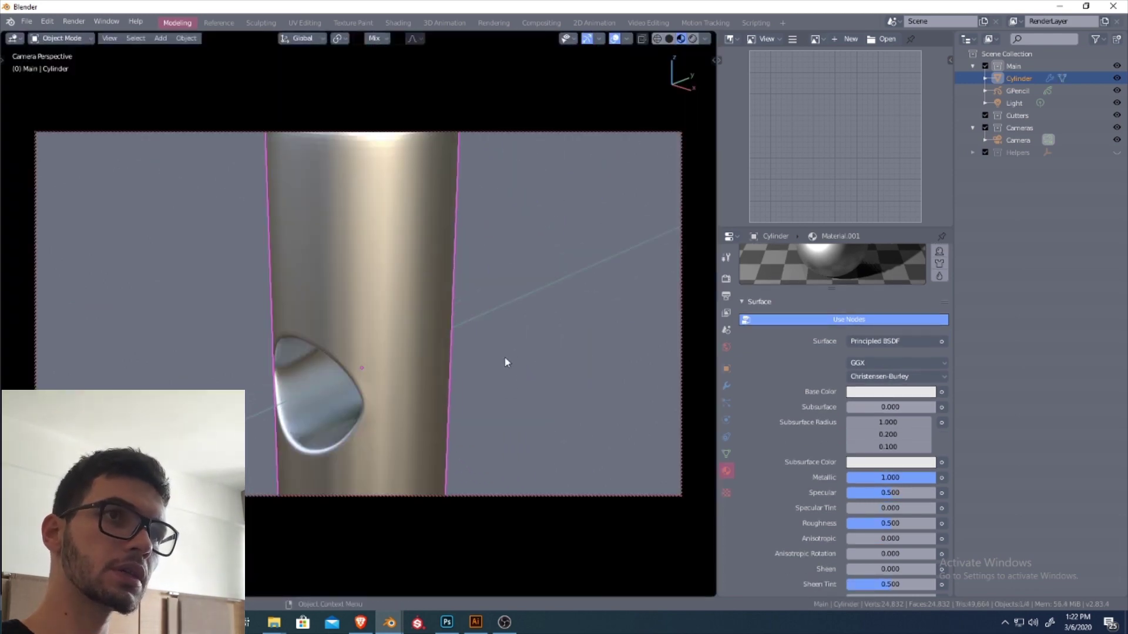
pyautogui.press('KP_1')
pyautogui.scroll(-1, 515, 365)
pyautogui.scroll(6, 511, 366)
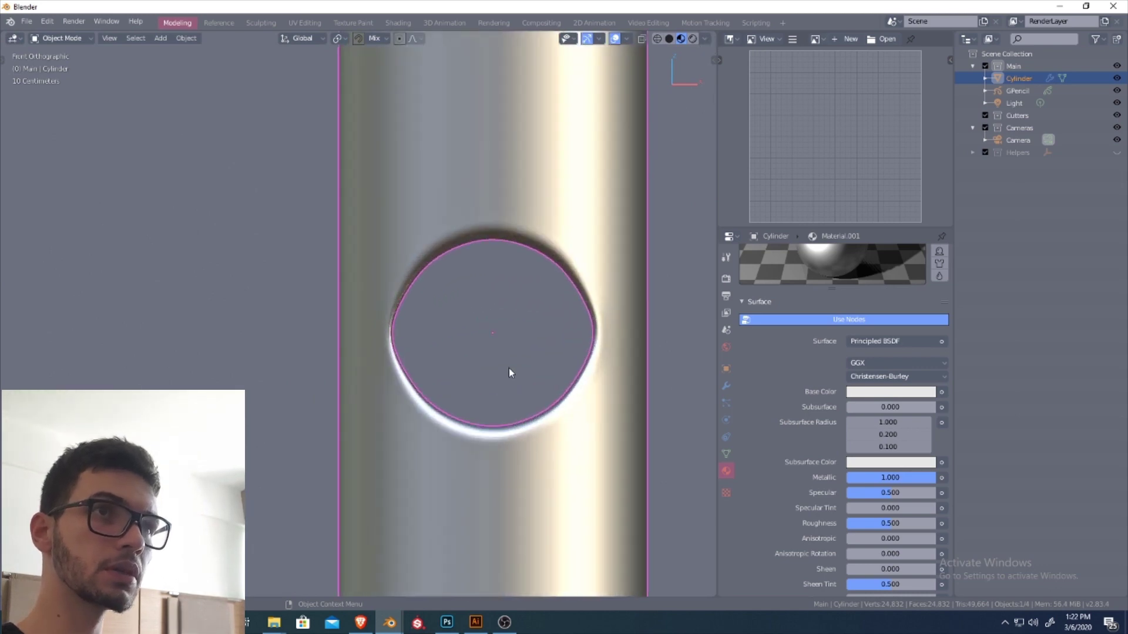
pyautogui.scroll(-1, 507, 365)
pyautogui.click(505, 356)
pyautogui.moveTo(504, 355); pyautogui.dragTo(469, 360, button='middle')
pyautogui.scroll(-3, 478, 405)
pyautogui.moveTo(478, 405)
pyautogui.mouseDown(button='middle')
pyautogui.moveTo(453, 413)
pyautogui.moveTo(465, 393)
pyautogui.mouseUp(button='middle')
pyautogui.press('KP_1')
pyautogui.scroll(4, 452, 382)
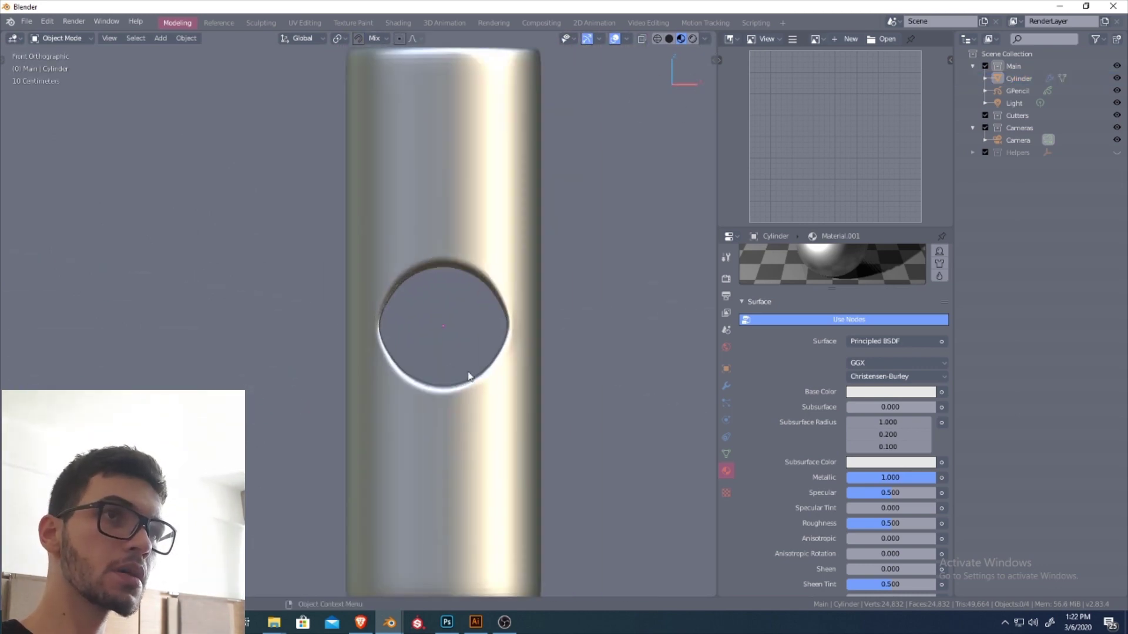
# Step: In Edit Mode, add a vertical loop cut through the faces to the right of the hole, with factor 0.136 and Even enabled
pyautogui.click(472, 379)
pyautogui.press('Tab')
pyautogui.scroll(2, 470, 323)
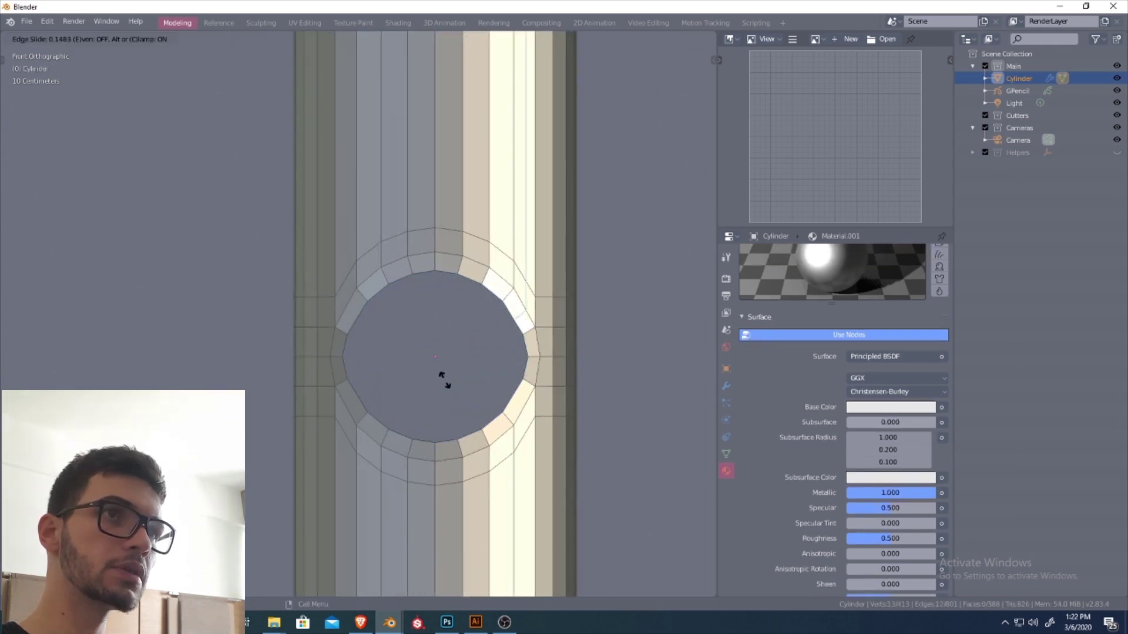
pyautogui.scroll(-3, 469, 364)
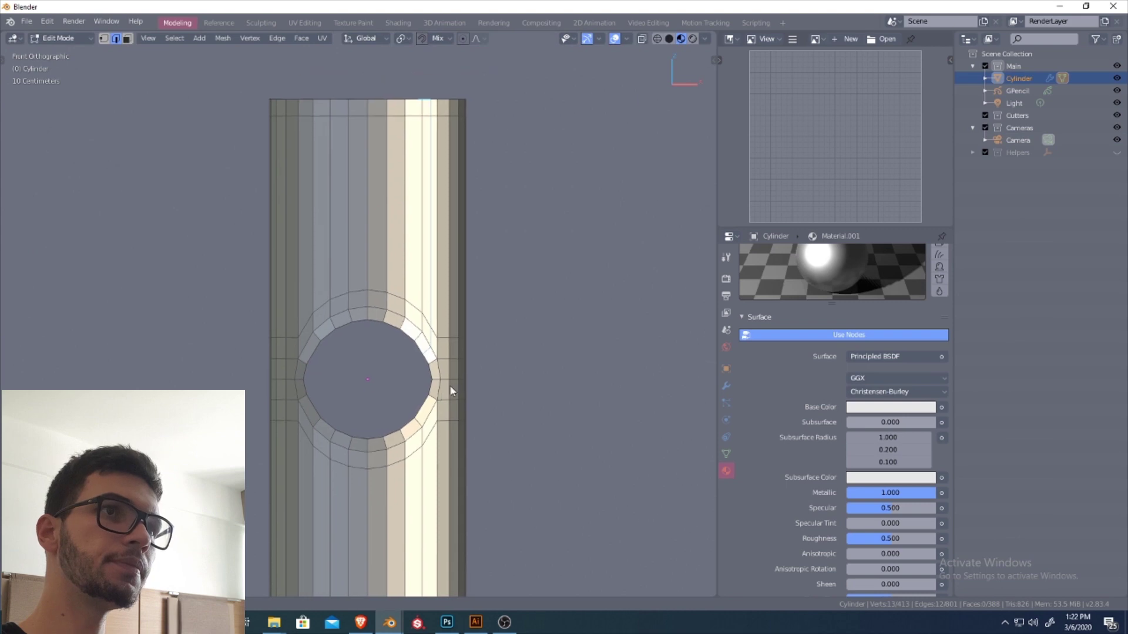
pyautogui.moveTo(419, 375); pyautogui.dragTo(431, 353, button='middle')
pyautogui.press('KP_7')
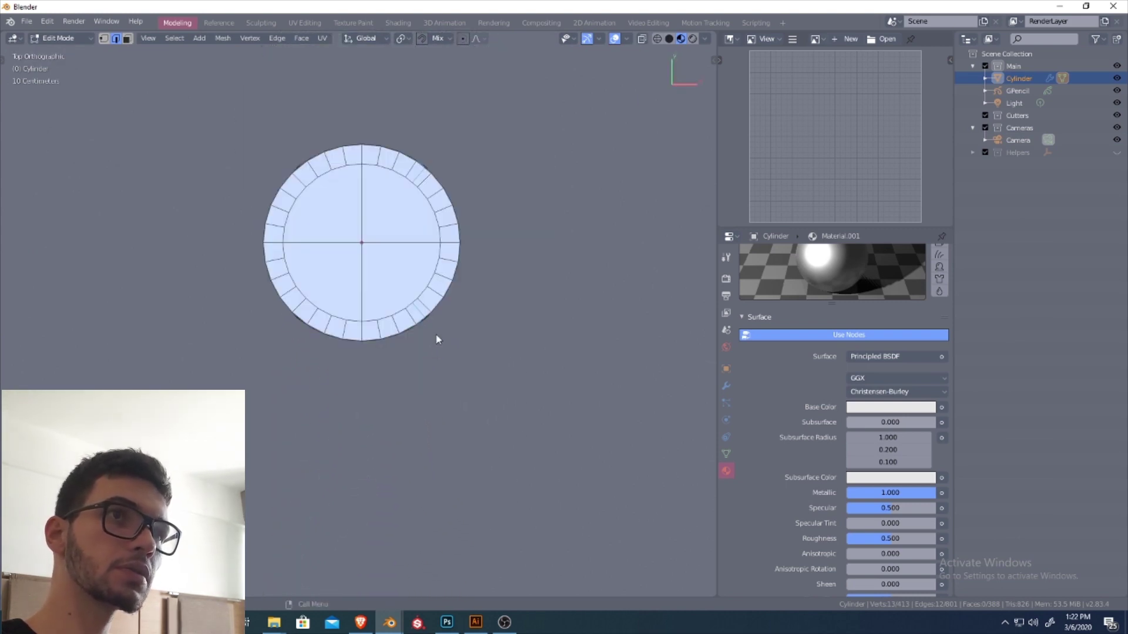
pyautogui.scroll(4, 442, 347)
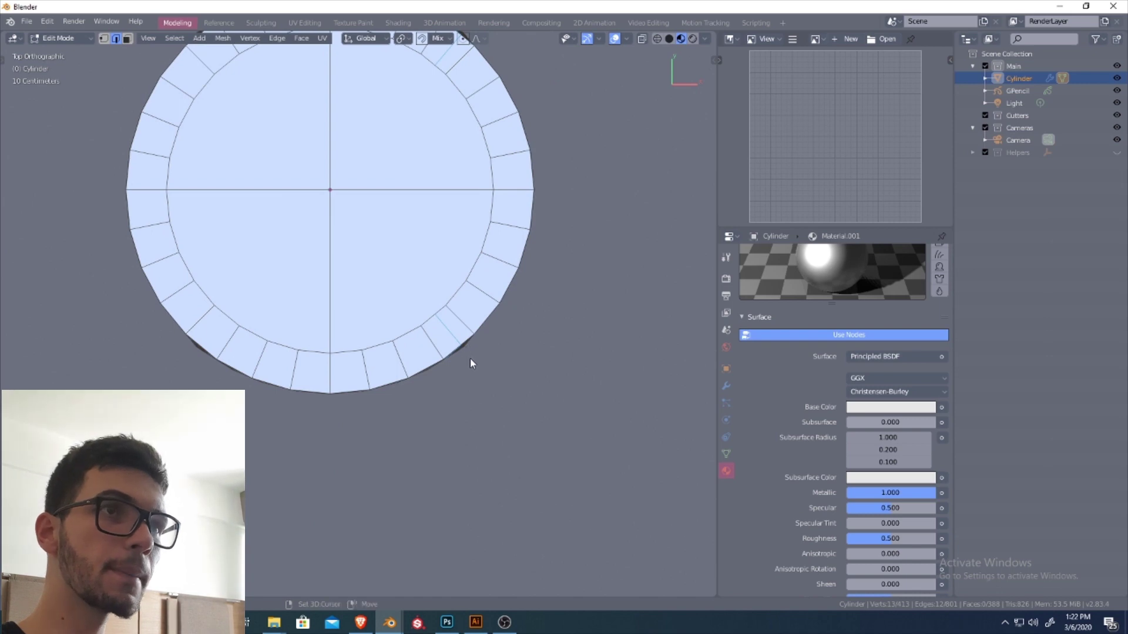
pyautogui.keyDown('shift'); pyautogui.moveTo(469, 358); pyautogui.dragTo(443, 352, button='middle'); pyautogui.keyUp('shift')
pyautogui.press('F9')
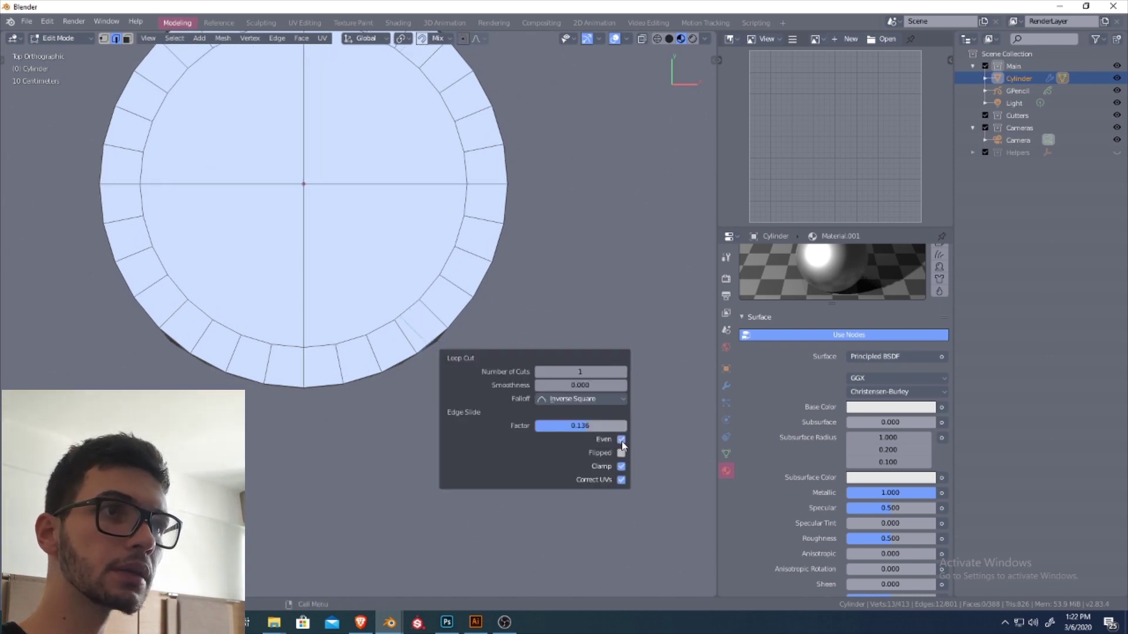
# Step: Dissolve the horizontal support loop just below the cylinder's top rim
pyautogui.scroll(2, 496, 373)
pyautogui.moveTo(482, 366); pyautogui.dragTo(389, 300, button='middle')
pyautogui.scroll(-3, 455, 346)
pyautogui.press('Tab')
pyautogui.press('Tab')
pyautogui.keyDown('alt'); pyautogui.click(384, 262); pyautogui.keyUp('alt')
pyautogui.keyDown('alt'); pyautogui.click(385, 239); pyautogui.keyUp('alt')
pyautogui.hotkey('ctrl', 'x')
# Step: Make the selected top rim loop evenly circular with the LoopTools Circle operation
pyautogui.moveTo(390, 239); pyautogui.dragTo(406, 399, button='middle')
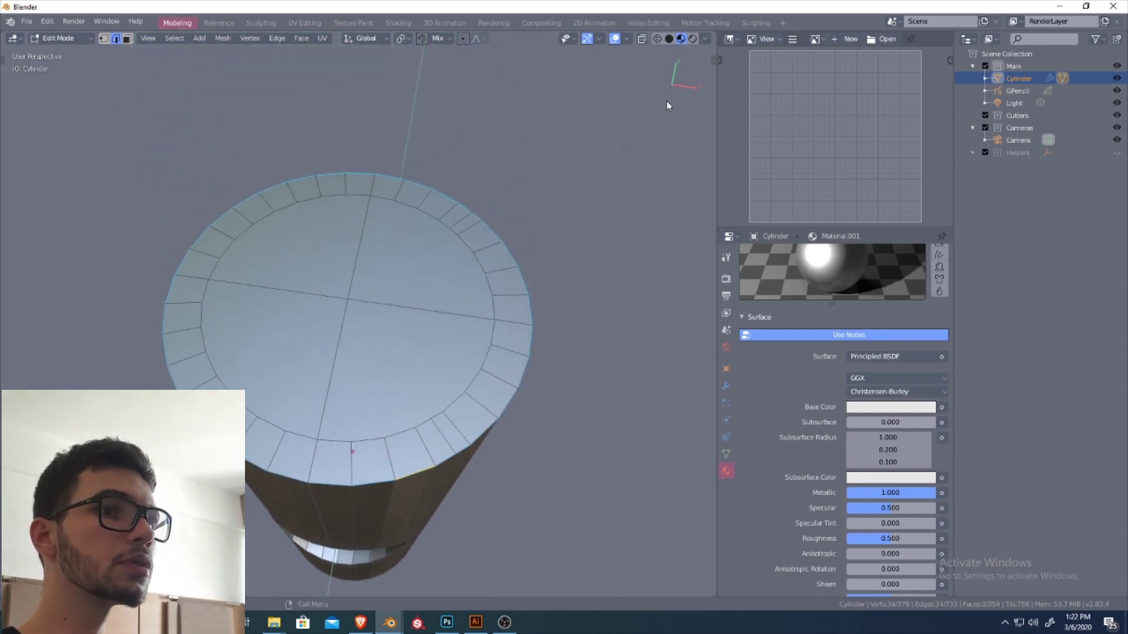
pyautogui.press('n')
pyautogui.click(710, 64)
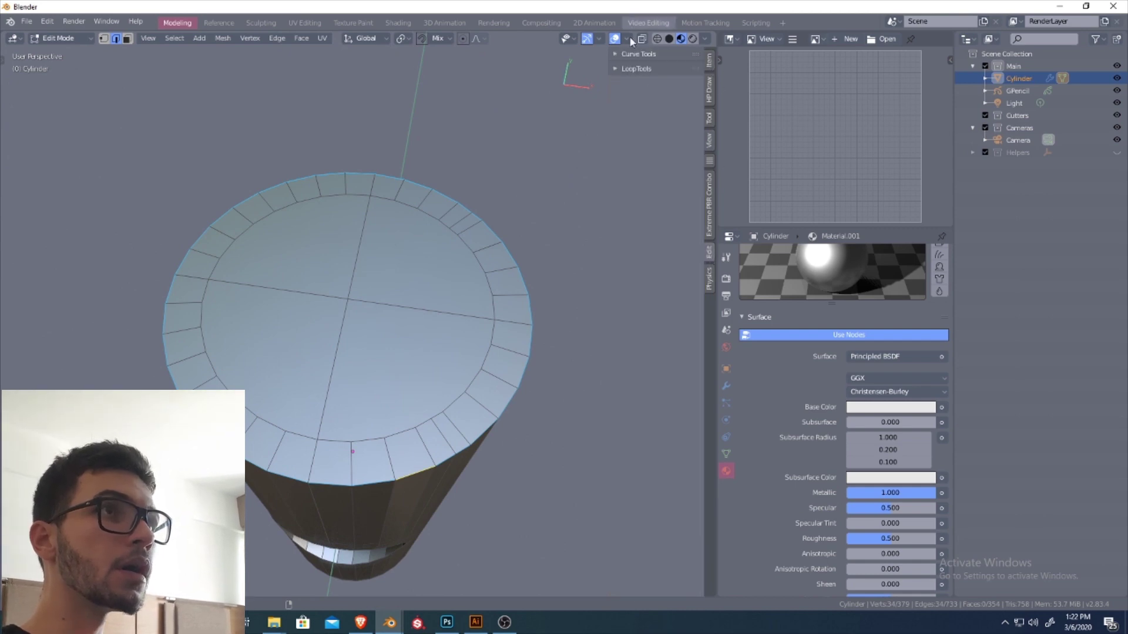
pyautogui.click(646, 69)
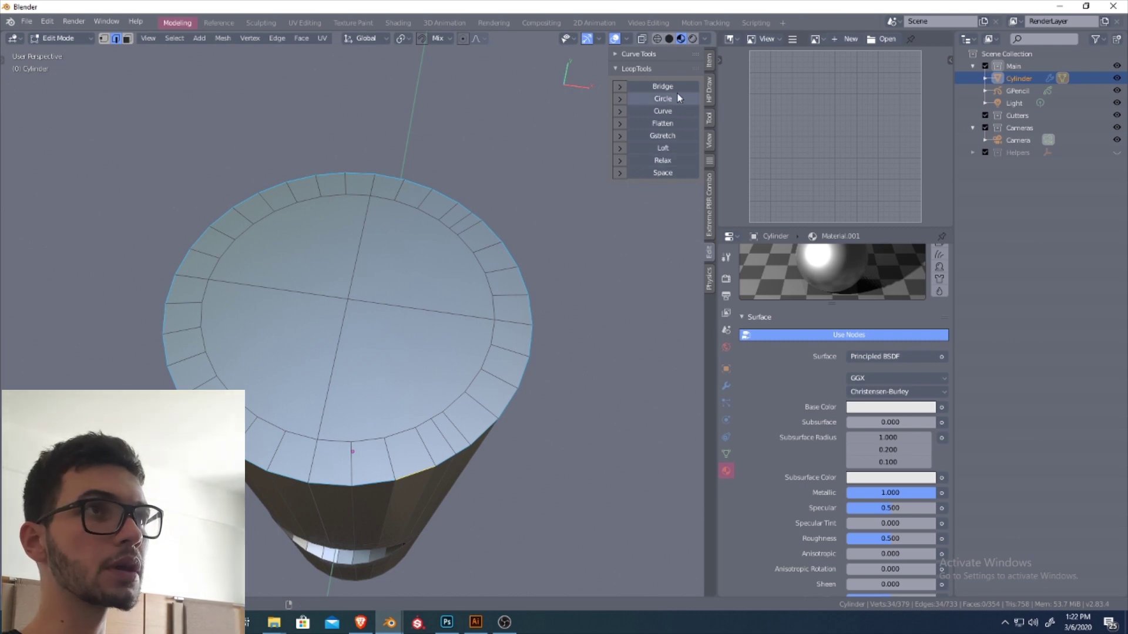
pyautogui.click(662, 99)
# Step: Examine the hole's edge from front and angled views, selecting the vertices where the extra vertical loop meets it
pyautogui.moveTo(485, 358)
pyautogui.mouseDown(button='middle')
pyautogui.moveTo(494, 235)
pyautogui.moveTo(476, 319)
pyautogui.moveTo(468, 302)
pyautogui.moveTo(452, 337)
pyautogui.moveTo(458, 267)
pyautogui.mouseUp(button='middle')
pyautogui.scroll(4, 453, 274)
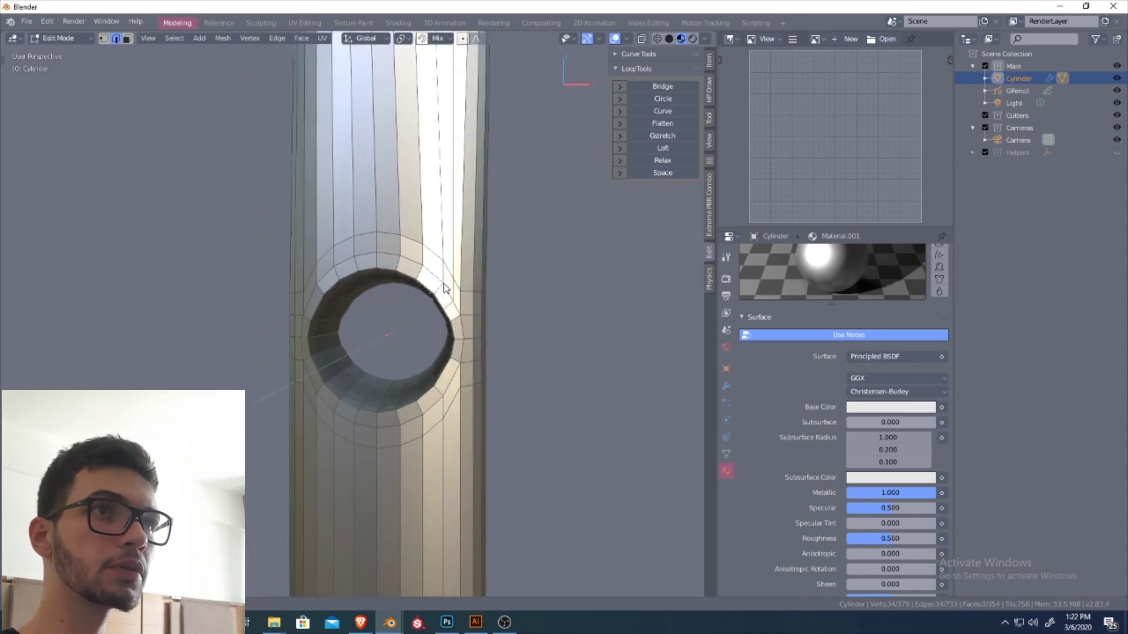
pyautogui.press('Tab')
pyautogui.moveTo(447, 331)
pyautogui.mouseDown(button='middle')
pyautogui.moveTo(452, 276)
pyautogui.moveTo(472, 315)
pyautogui.moveTo(438, 331)
pyautogui.mouseUp(button='middle')
pyautogui.press('KP_1')
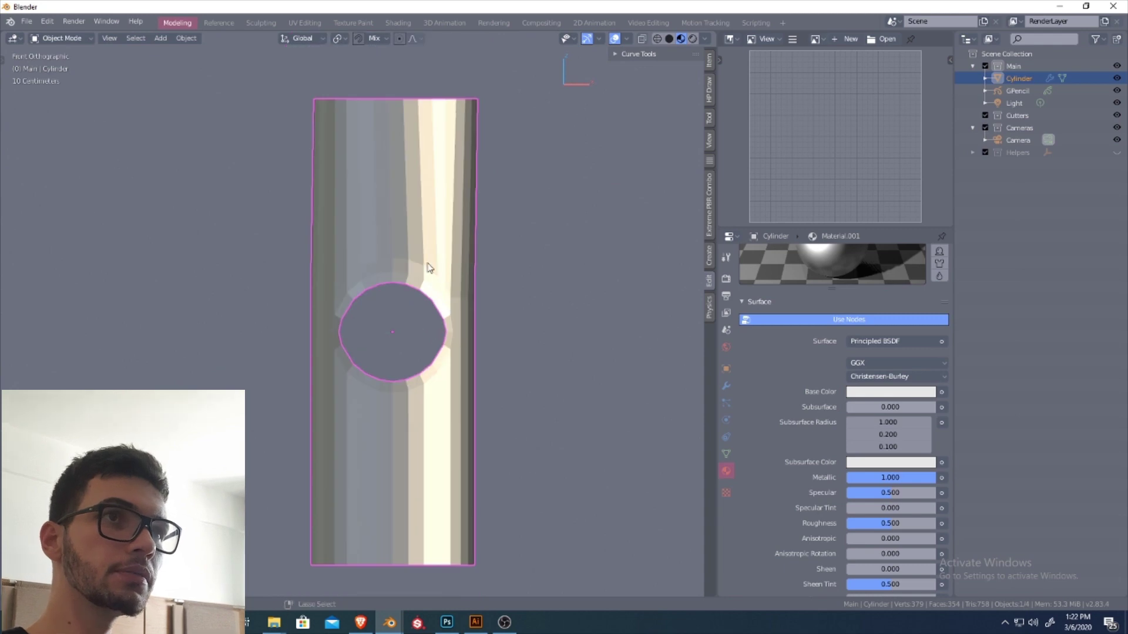
pyautogui.press('Tab')
pyautogui.press('KP_5')
pyautogui.scroll(3, 439, 327)
pyautogui.hotkey('shift', 'Tab')
pyautogui.click(378, 281)
pyautogui.keyDown('shift'); pyautogui.moveTo(422, 301); pyautogui.dragTo(384, 301, button='middle'); pyautogui.keyUp('shift')
pyautogui.scroll(2, 406, 296)
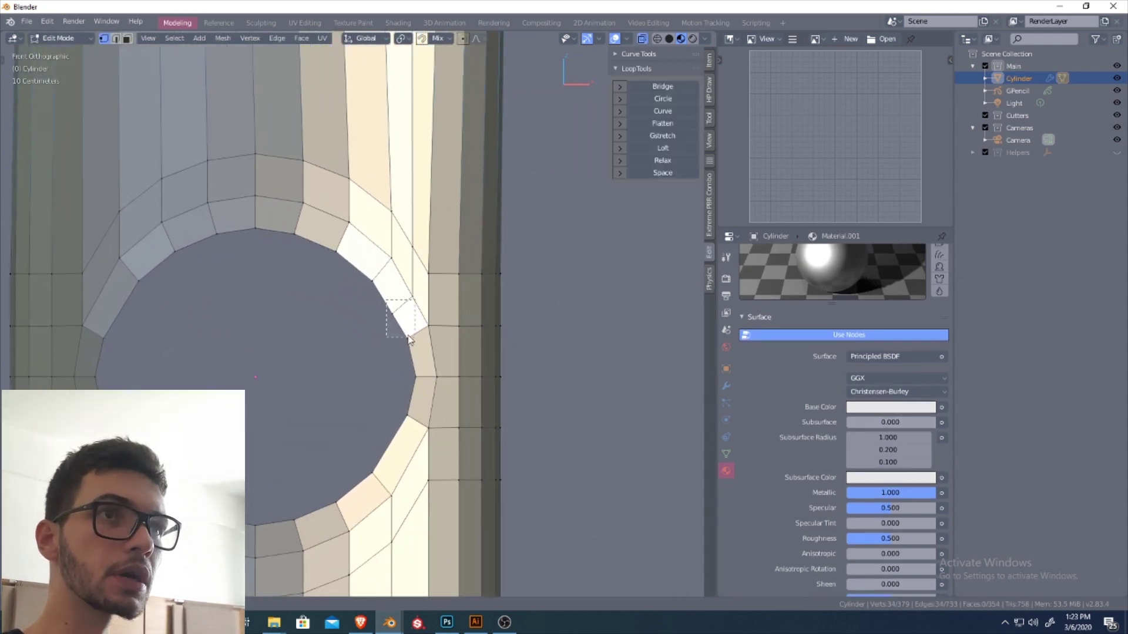
pyautogui.moveTo(407, 330)
pyautogui.mouseDown(button='middle')
pyautogui.moveTo(429, 319)
pyautogui.moveTo(400, 325)
pyautogui.mouseUp(button='middle')
pyautogui.press('Tab')
pyautogui.click(367, 273)
pyautogui.scroll(-2, 383, 287)
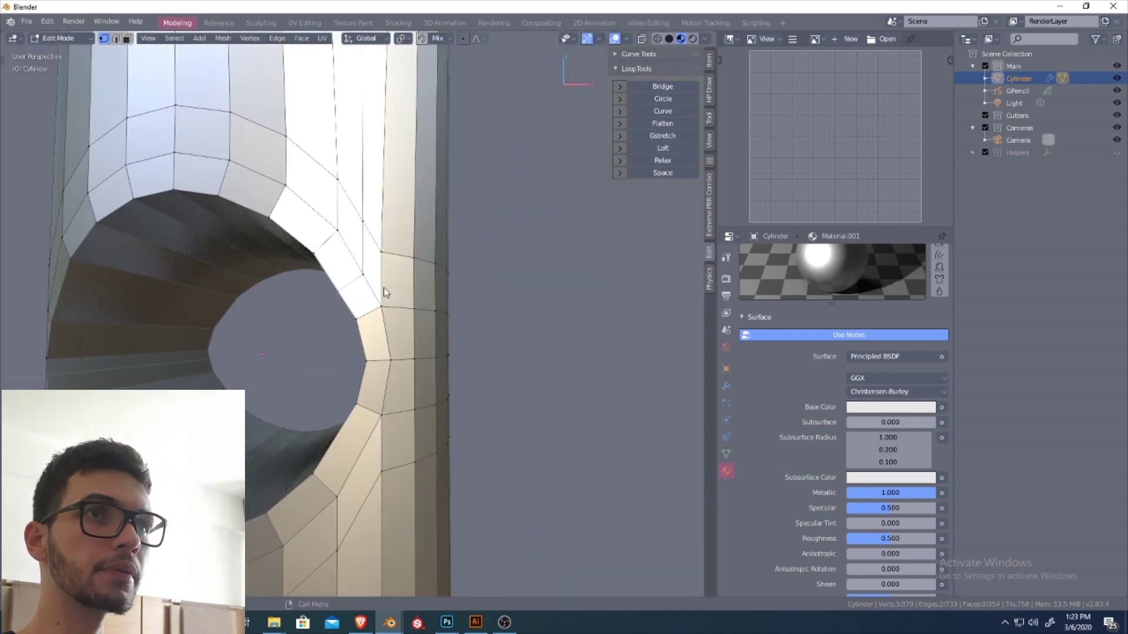
# Step: Preview the cylinder in Object Mode with subdivision level 3, and undo the latest changes
pyautogui.press('Tab')
pyautogui.scroll(-1, 408, 353)
pyautogui.hotkey('ctrl', '3')
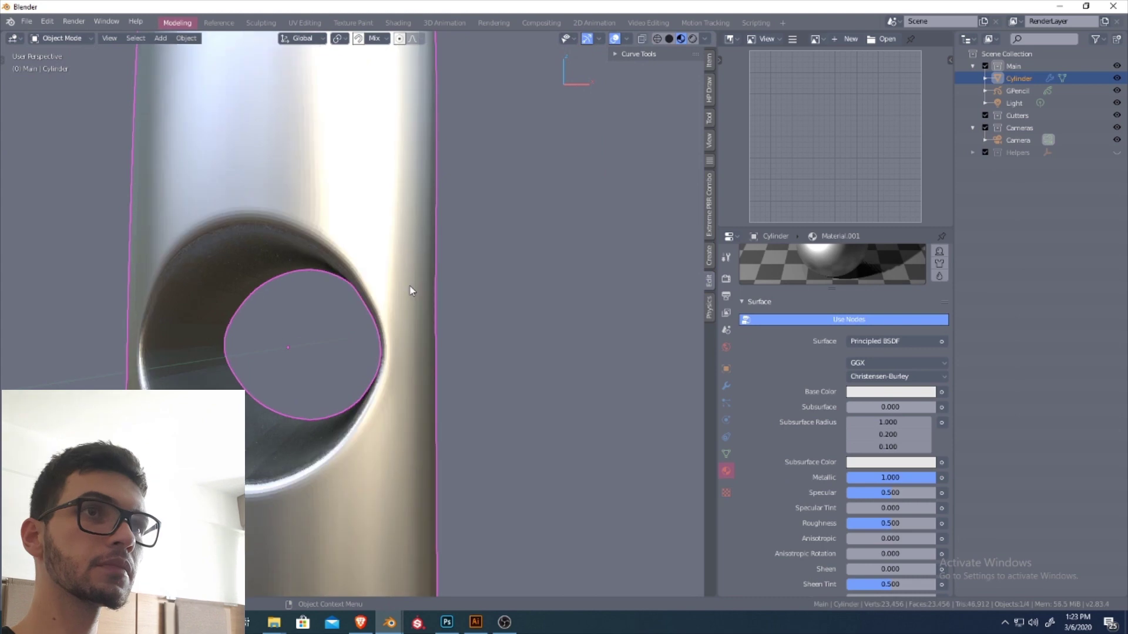
pyautogui.moveTo(412, 290); pyautogui.dragTo(496, 298, button='middle')
pyautogui.click(497, 300)
pyautogui.scroll(-3, 499, 317)
pyautogui.moveTo(502, 347); pyautogui.dragTo(483, 313, button='middle')
pyautogui.scroll(-1, 480, 297)
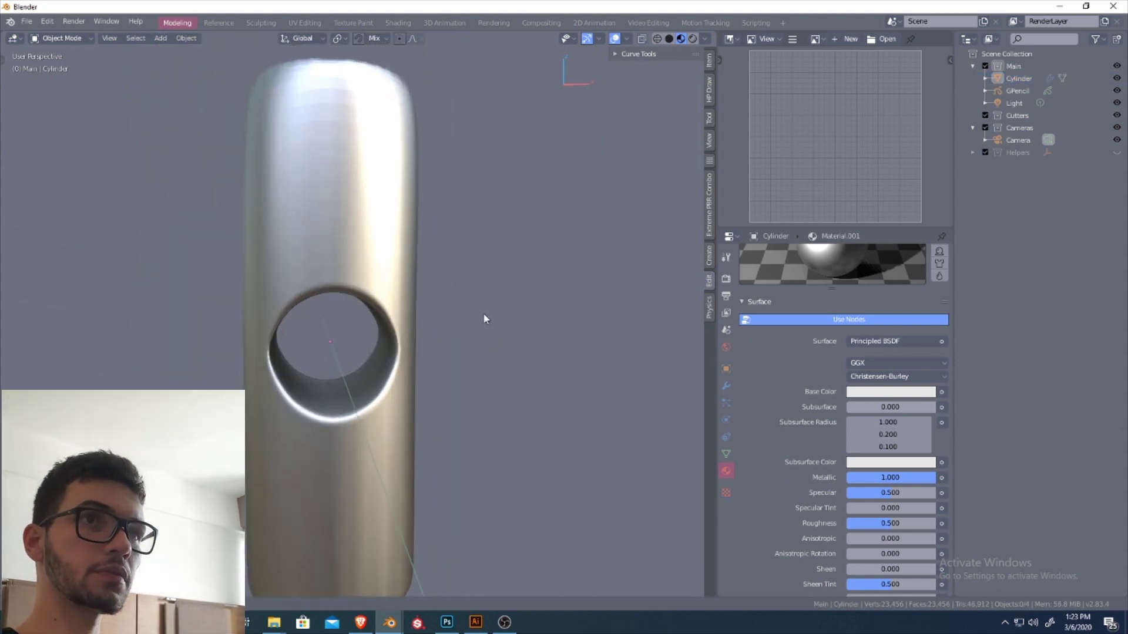
pyautogui.hotkey('ctrl', 'z')
pyautogui.hotkey('ctrl', 'z')
# Step: In Edit Mode, add a horizontal support loop cut around the cylinder and slide it up close to the top rim
pyautogui.press('Tab')
pyautogui.moveTo(392, 237); pyautogui.dragTo(350, 254, button='middle')
pyautogui.hotkey('ctrl', 'r')
pyautogui.click(354, 256)
pyautogui.click(337, 183)
# Step: Return to Object Mode, set the cylinder's subdivision to level 3 and inspect the smoothed surface around the hole
pyautogui.press('Tab')
pyautogui.click(342, 254)
pyautogui.hotkey('ctrl', '3')
pyautogui.scroll(-3, 367, 267)
pyautogui.moveTo(395, 291); pyautogui.dragTo(367, 262, button='middle')
pyautogui.scroll(5, 367, 261)
pyautogui.rightClick(351, 218)
pyautogui.click(352, 217)
pyautogui.scroll(-5, 453, 210)
pyautogui.moveTo(473, 302); pyautogui.dragTo(405, 321, button='middle')
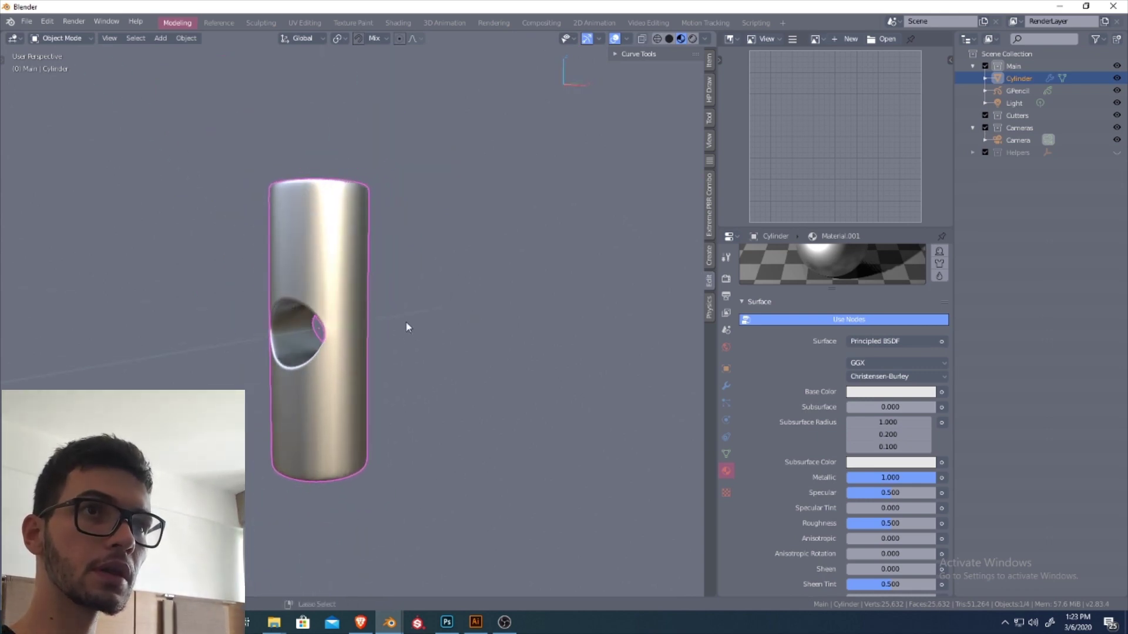
pyautogui.scroll(-2, 404, 326)
pyautogui.moveTo(396, 361); pyautogui.dragTo(422, 354, button='middle')
# Step: In Edit Mode, select the whole mesh, symmetrize it across X and once more along another direction, and return to Object Mode
pyautogui.press('Tab')
pyautogui.press('a')
pyautogui.press('Tab')
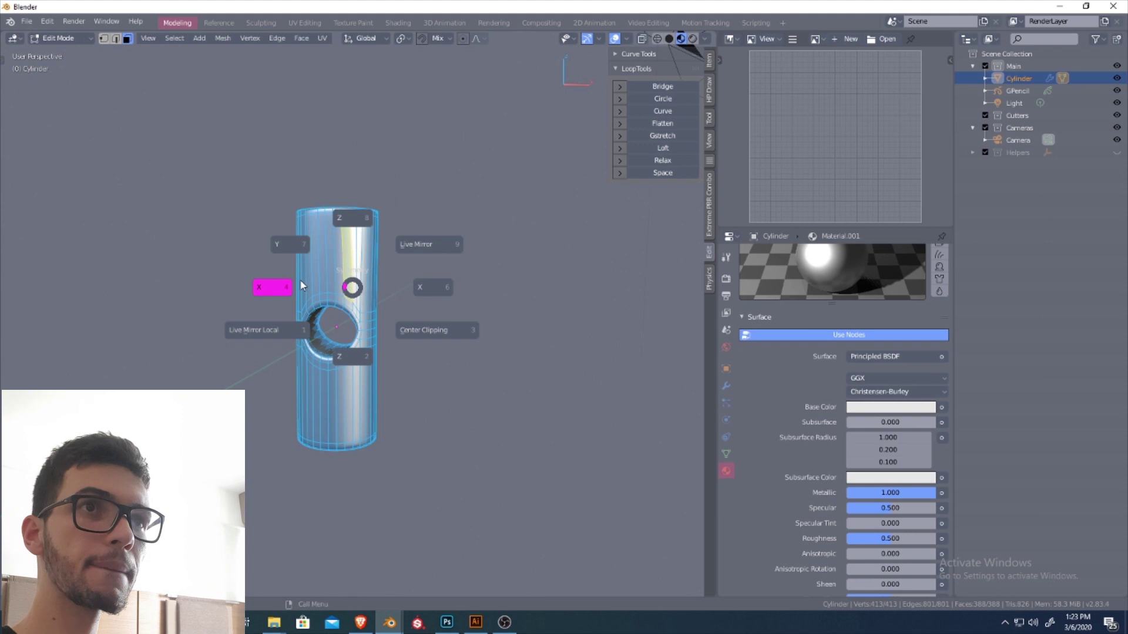
pyautogui.click(301, 280)
pyautogui.hotkey('alt', 'x')
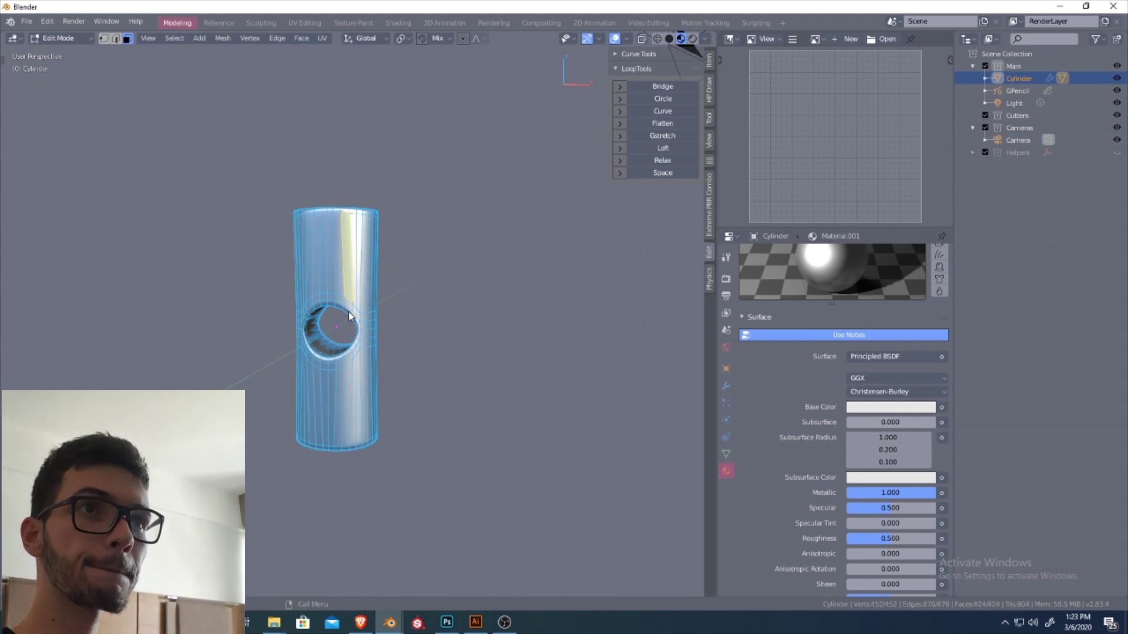
pyautogui.hotkey('ctrl', 'Tab')
pyautogui.click(346, 330)
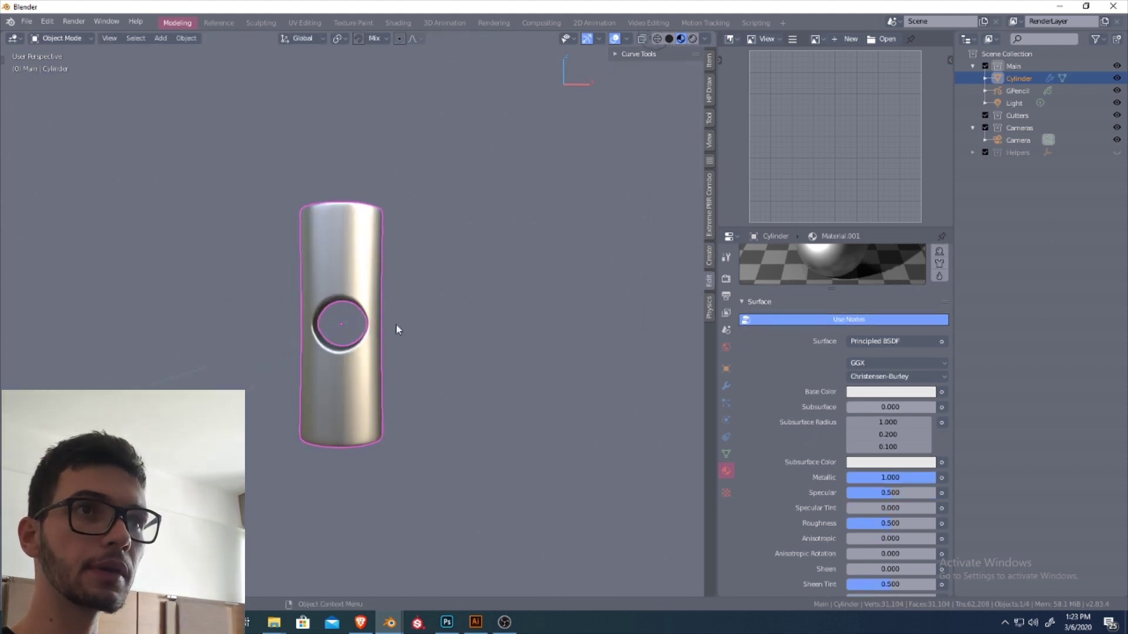
# Step: Examine the symmetrized cylinder's topology in Edit Mode and its smoothed metallic surface in Object Mode from several angles
pyautogui.moveTo(434, 311); pyautogui.dragTo(348, 261, button='middle')
pyautogui.scroll(4, 466, 320)
pyautogui.click(378, 319)
pyautogui.press('Tab')
pyautogui.click(429, 293)
pyautogui.scroll(-3, 435, 322)
pyautogui.scroll(2, 393, 300)
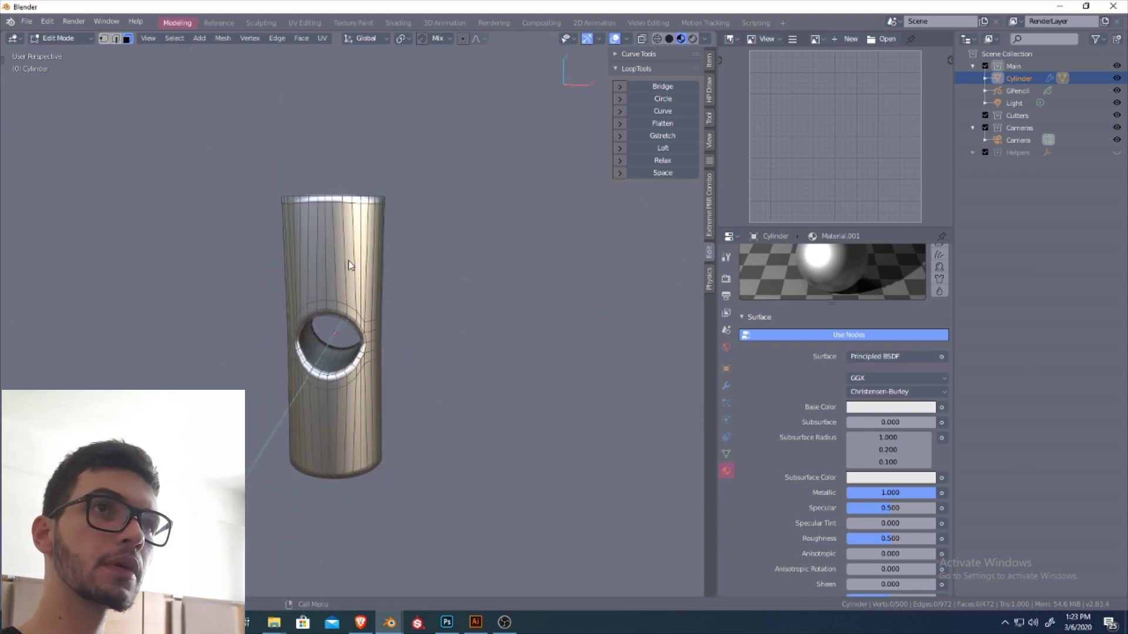
pyautogui.moveTo(537, 163); pyautogui.dragTo(538, 182, button='middle')
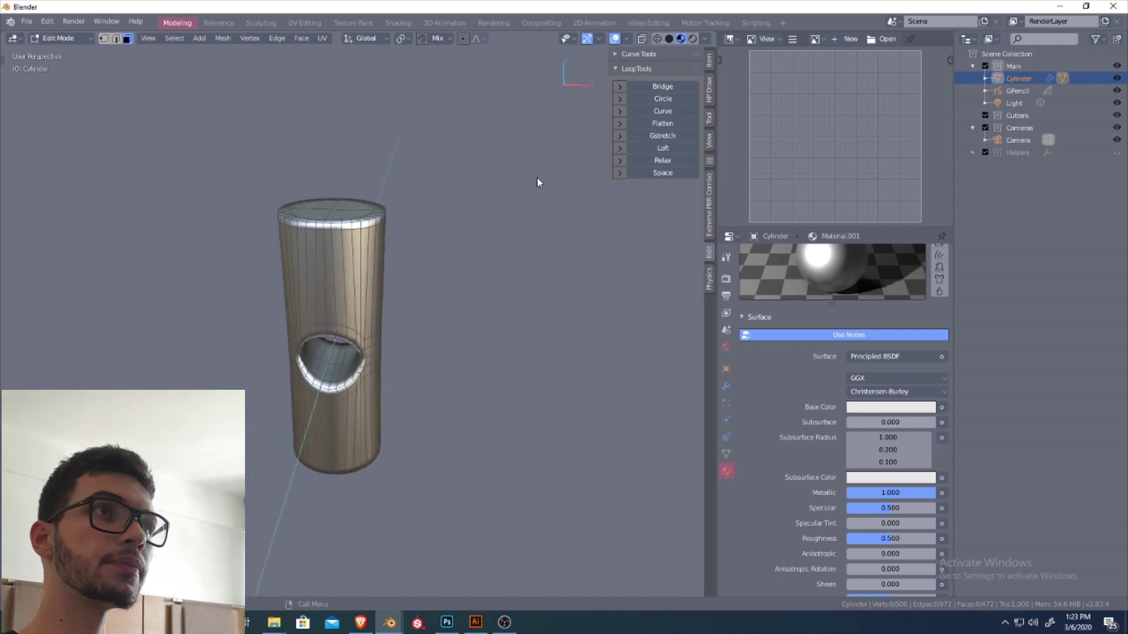
pyautogui.scroll(2, 474, 197)
pyautogui.moveTo(264, 236); pyautogui.dragTo(300, 240, button='middle')
pyautogui.press('Tab')
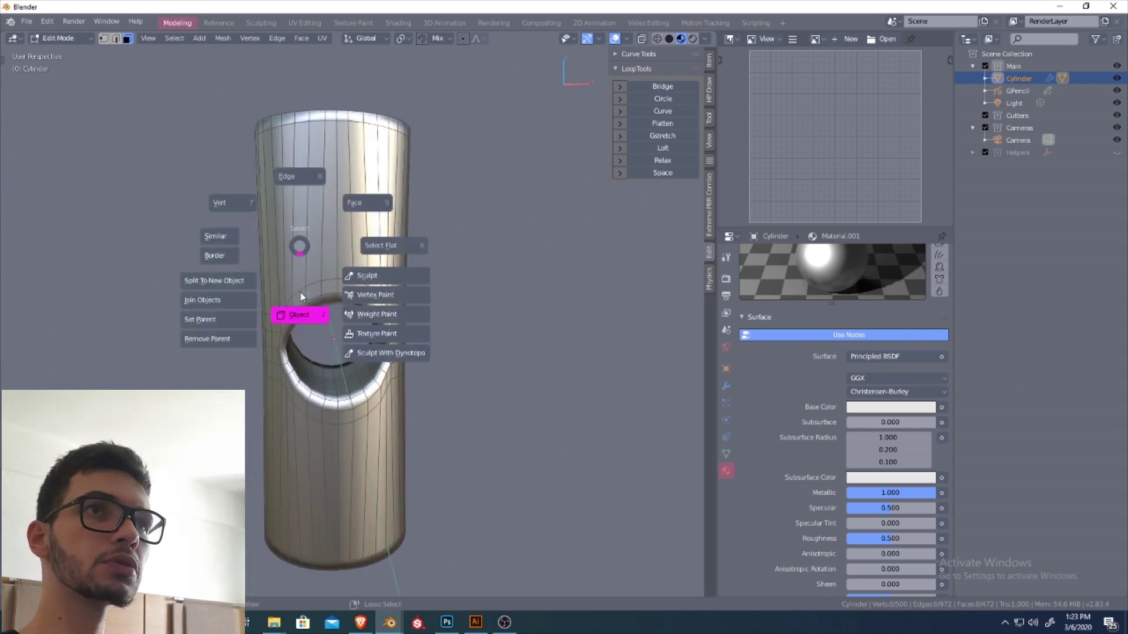
pyautogui.click(301, 299)
pyautogui.scroll(-2, 385, 241)
pyautogui.moveTo(389, 235); pyautogui.dragTo(528, 295, button='middle')
pyautogui.moveTo(408, 327); pyautogui.dragTo(421, 302, button='middle')
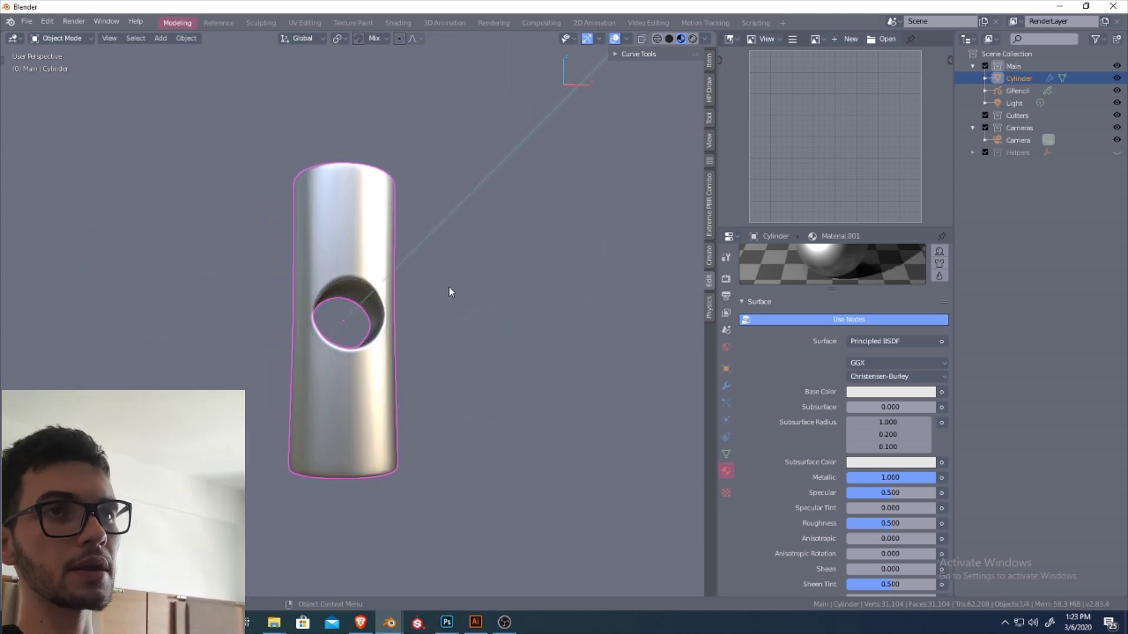